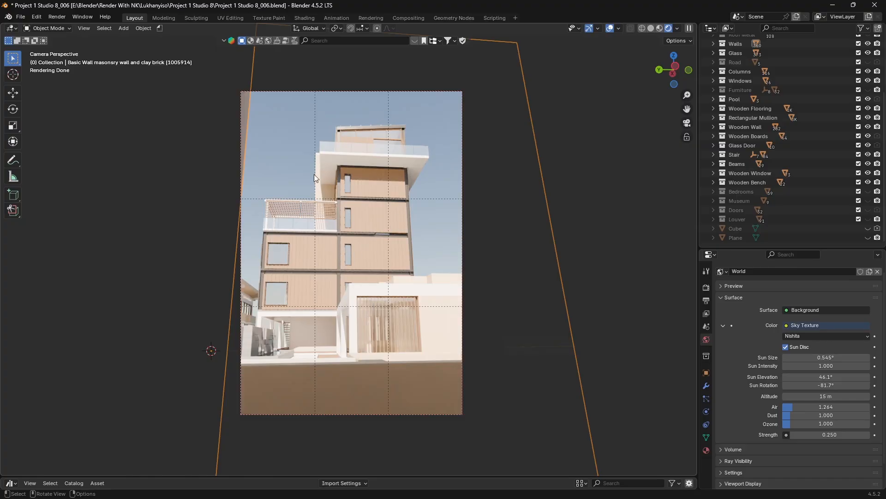
# Select the camera, shift it about 0.009 m along its local X axis, and rotate it about 1.86° around global Z.
pyautogui.click(461, 282)
pyautogui.press('g')
pyautogui.press('x')
pyautogui.press('x')
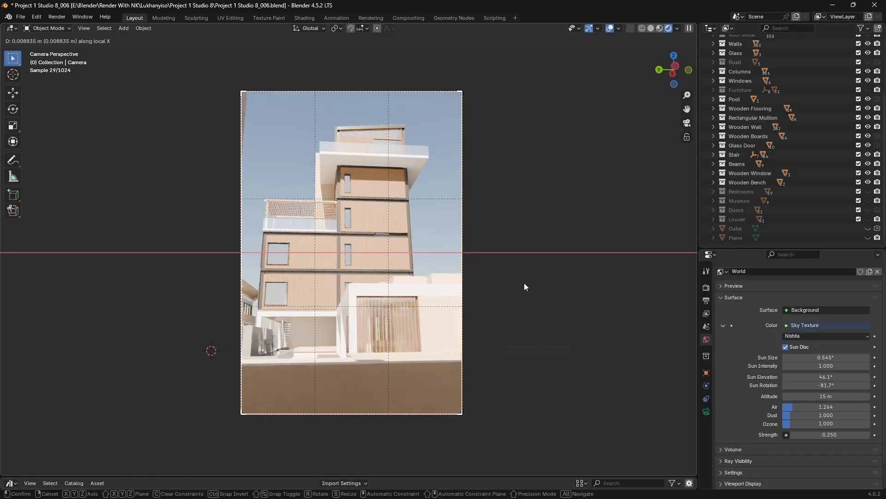
pyautogui.click(525, 284)
pyautogui.press('r')
pyautogui.press('z')
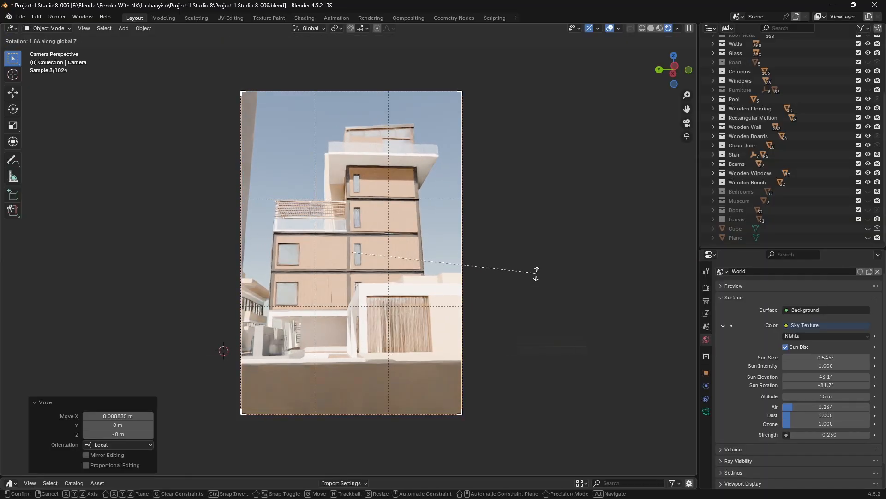
pyautogui.click(536, 273)
# Move the camera about 0.3 m along its local X axis and tilt it about -2.02° around local X.
pyautogui.press('g')
pyautogui.press('x')
pyautogui.press('x')
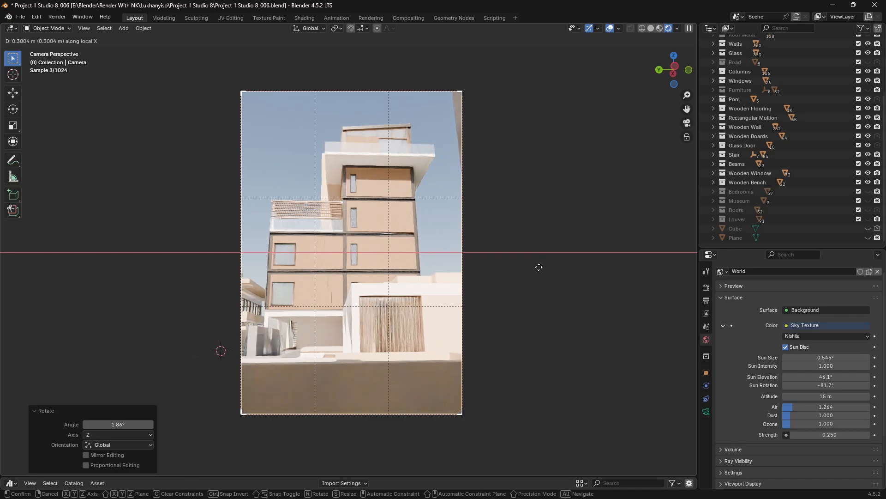
pyautogui.click(539, 266)
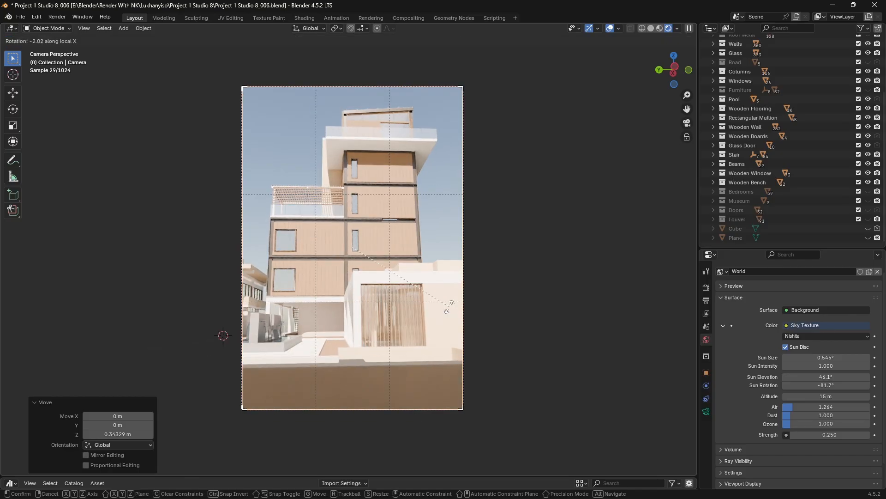
pyautogui.click(449, 306)
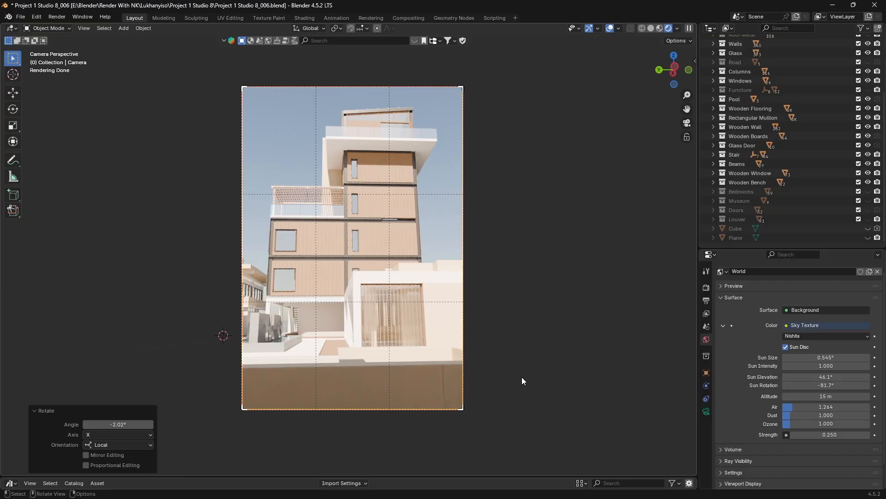
# Turn off the Thirds composition guide in the camera's viewport display settings.
pyautogui.click(706, 412)
pyautogui.click(730, 381)
pyautogui.click(729, 380)
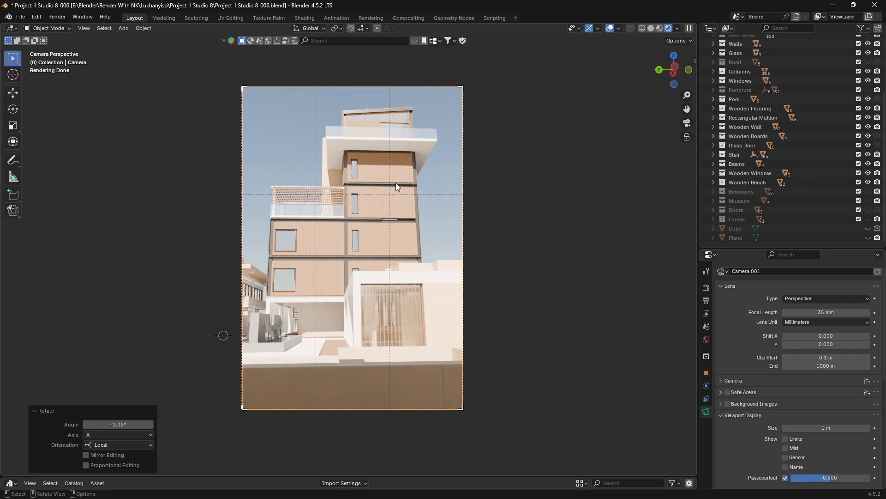
pyautogui.scroll(-5, 735, 429)
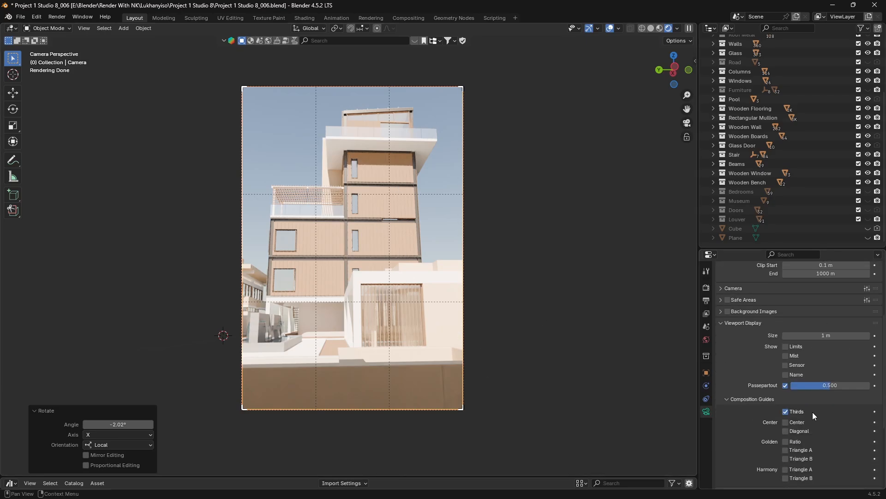
pyautogui.click(786, 411)
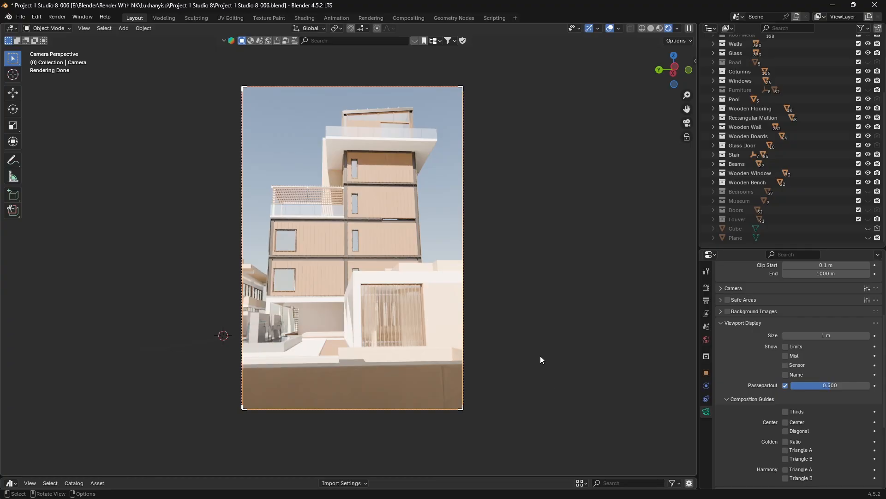
# Examine the tower facade, ground-floor entrance, fountain and boundary wall up close in the rendered camera view.
pyautogui.press('n')
pyautogui.press('n')
pyautogui.scroll(2, 409, 251)
pyautogui.scroll(-2, 408, 250)
pyautogui.scroll(2, 408, 250)
pyautogui.scroll(-3, 408, 251)
pyautogui.scroll(-1, 409, 251)
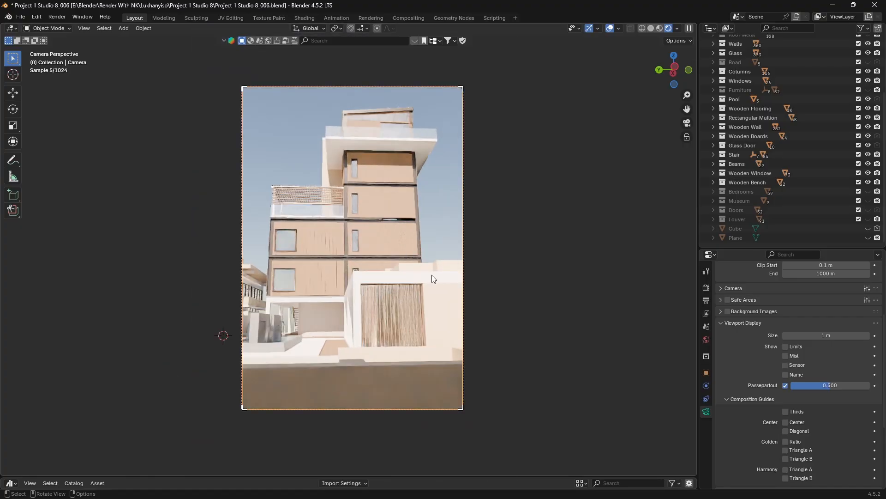
pyautogui.scroll(2, 266, 275)
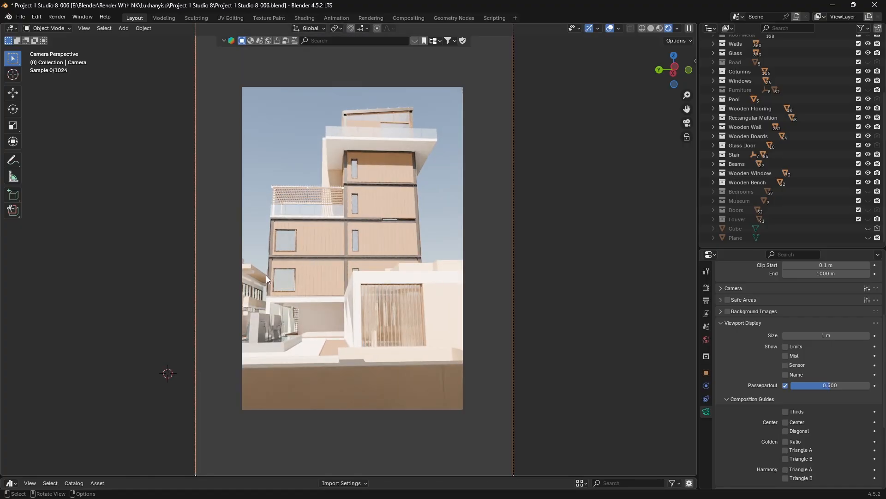
pyautogui.scroll(3, 259, 265)
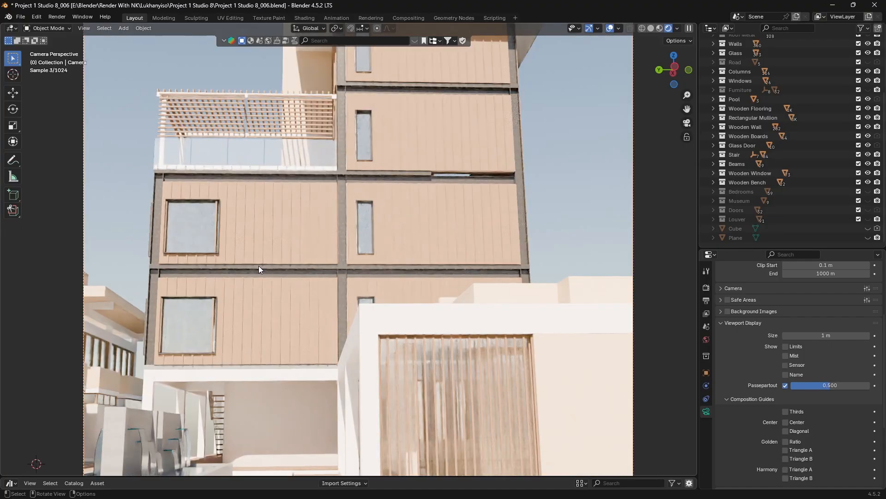
pyautogui.keyDown('shift'); pyautogui.moveTo(359, 384); pyautogui.dragTo(375, 191, button='middle'); pyautogui.keyUp('shift')
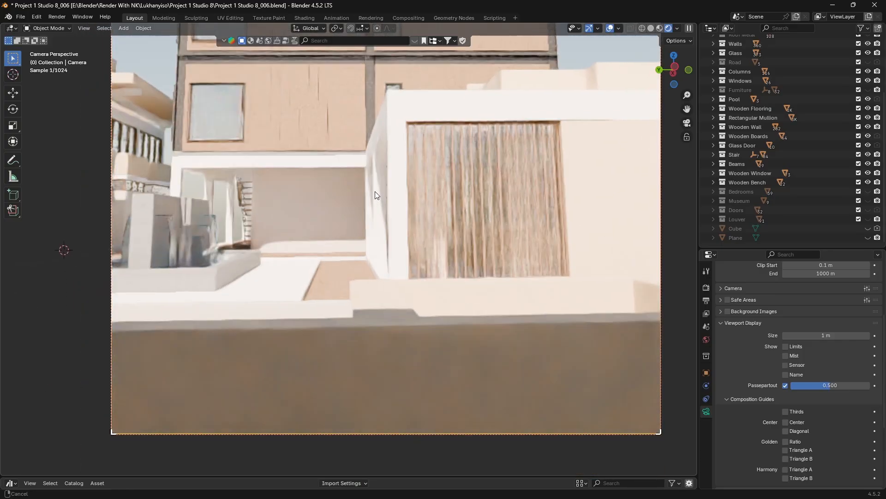
pyautogui.scroll(3, 332, 308)
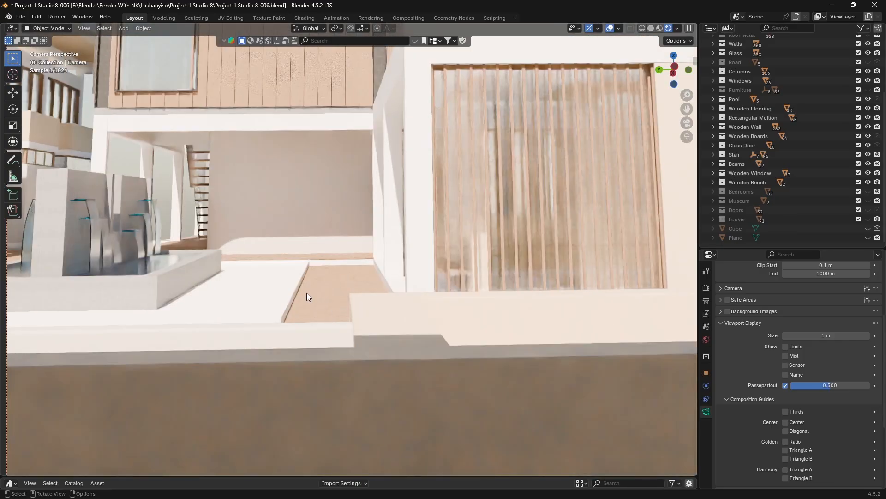
pyautogui.scroll(-2, 305, 287)
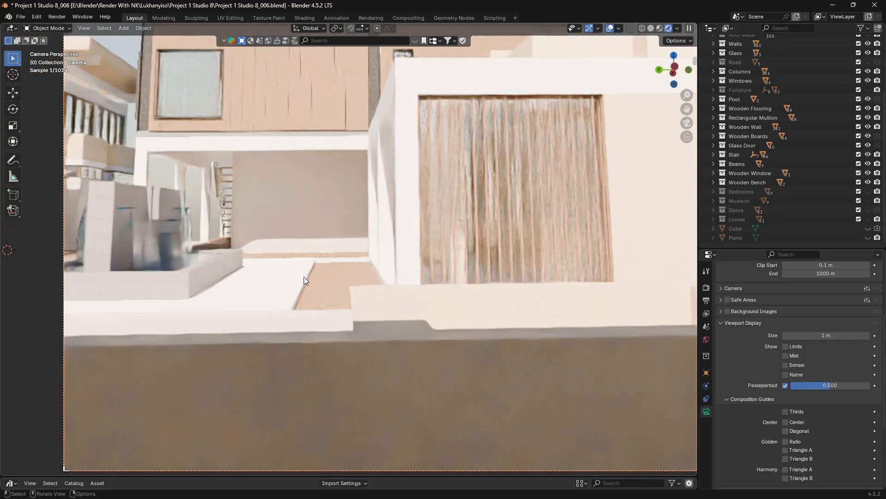
pyautogui.keyDown('shift'); pyautogui.moveTo(312, 219); pyautogui.dragTo(329, 362, button='middle'); pyautogui.keyUp('shift')
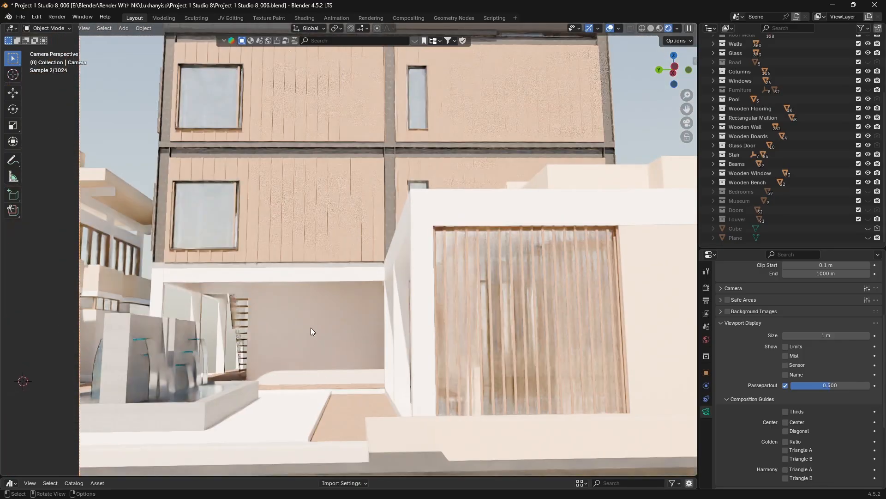
pyautogui.scroll(-2, 310, 329)
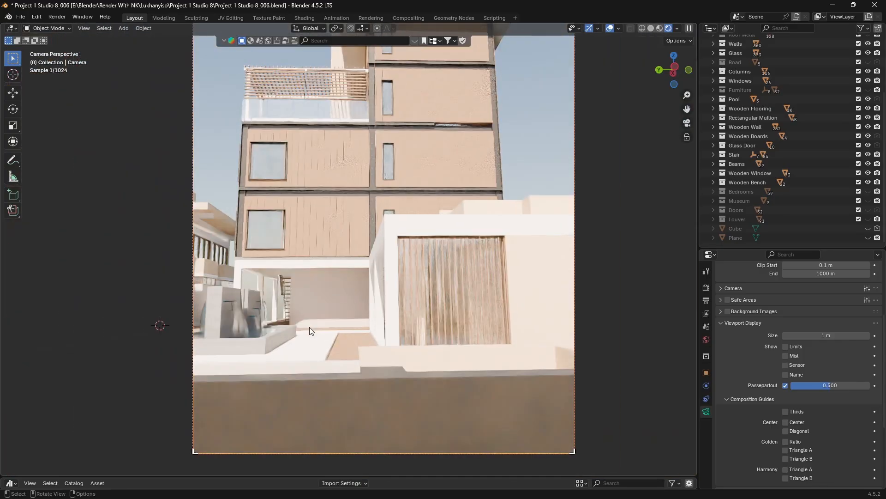
pyautogui.scroll(-2, 379, 268)
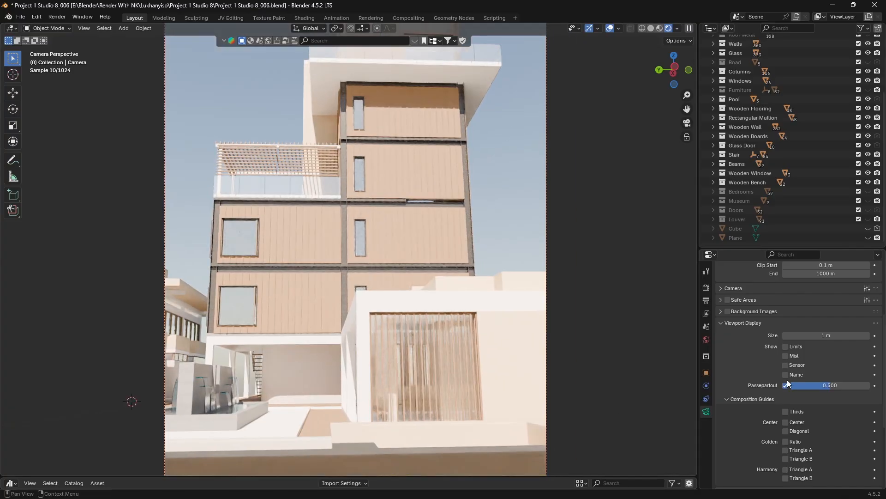
# Replace the world background's Sky Texture with an Environment Texture.
pyautogui.click(708, 336)
pyautogui.click(814, 302)
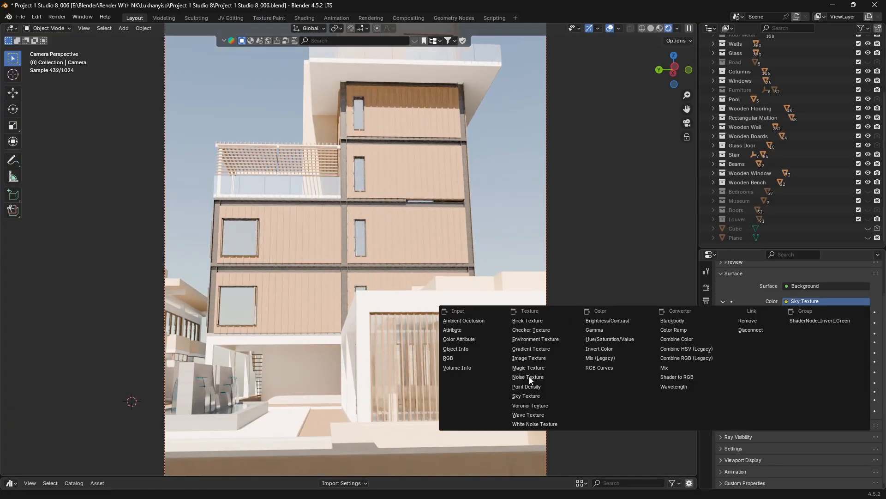
pyautogui.click(523, 339)
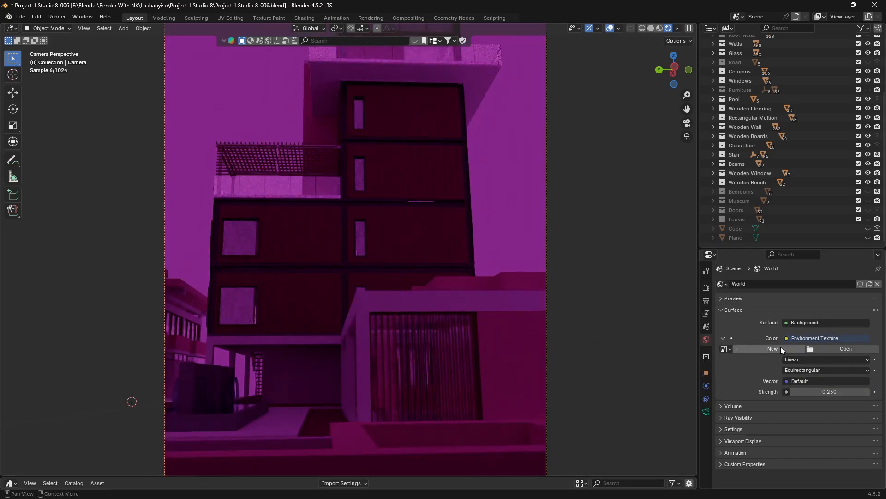
pyautogui.click(725, 349)
pyautogui.click(725, 348)
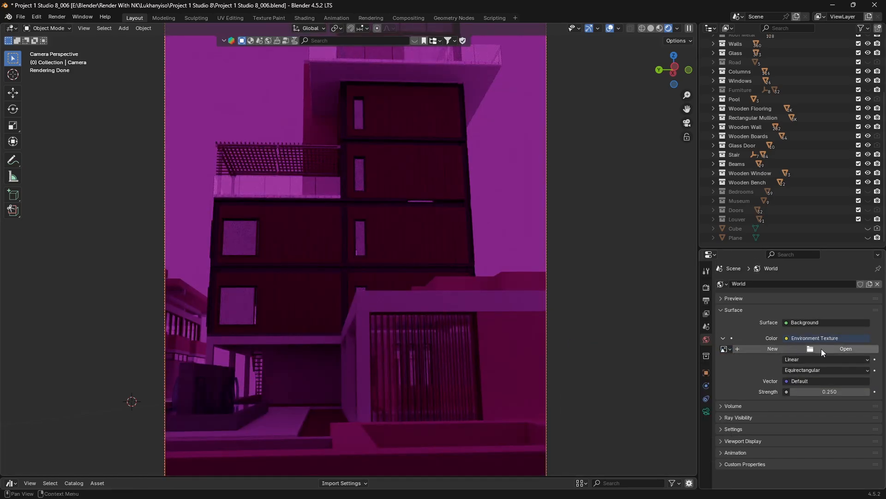
pyautogui.click(807, 339)
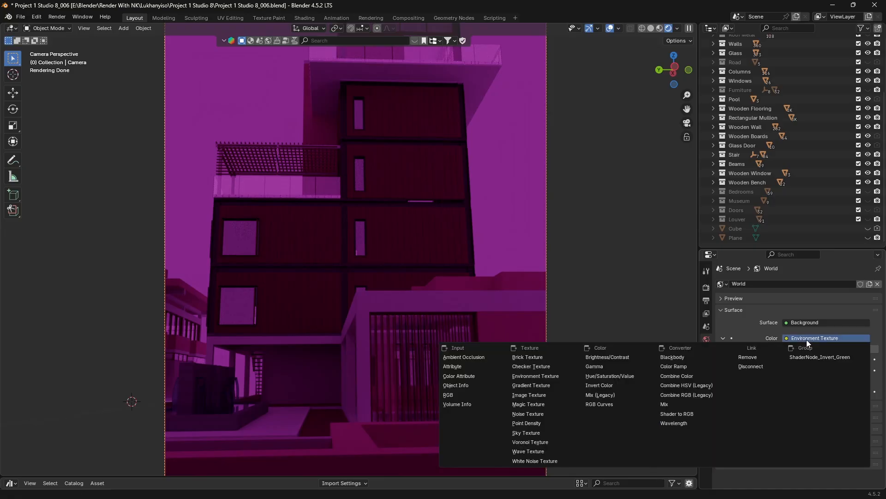
pyautogui.scroll(-2, 470, 302)
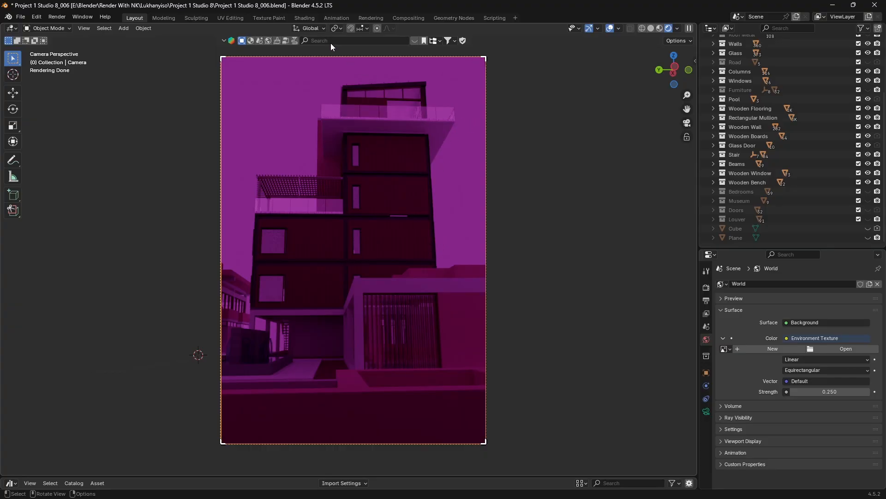
# Switch the online asset search to HDRs, show its results and enable Free first in the search filters.
pyautogui.click(268, 42)
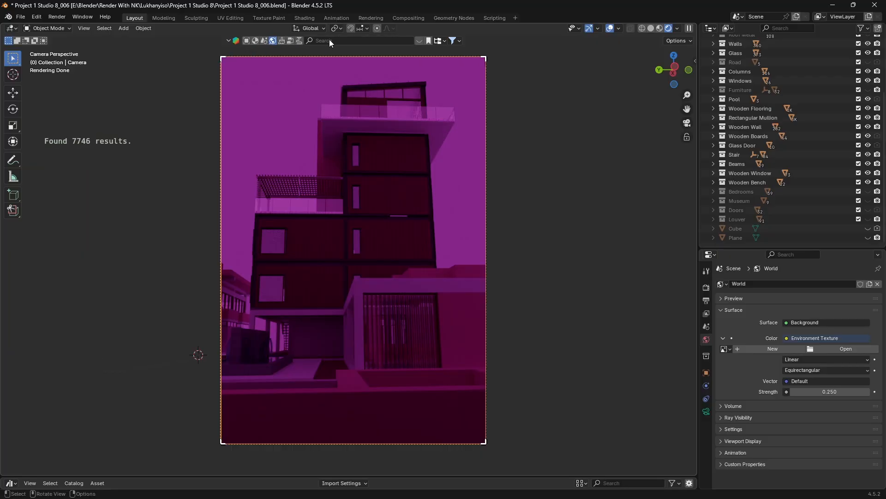
pyautogui.click(419, 41)
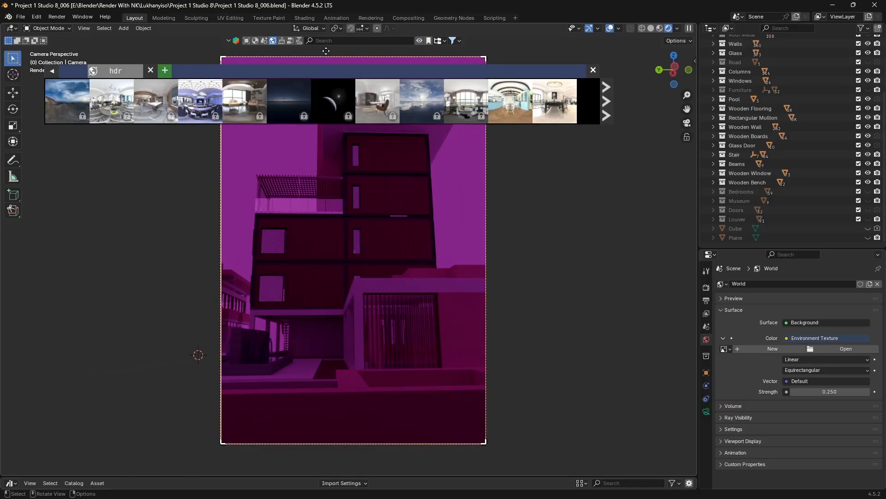
pyautogui.click(459, 41)
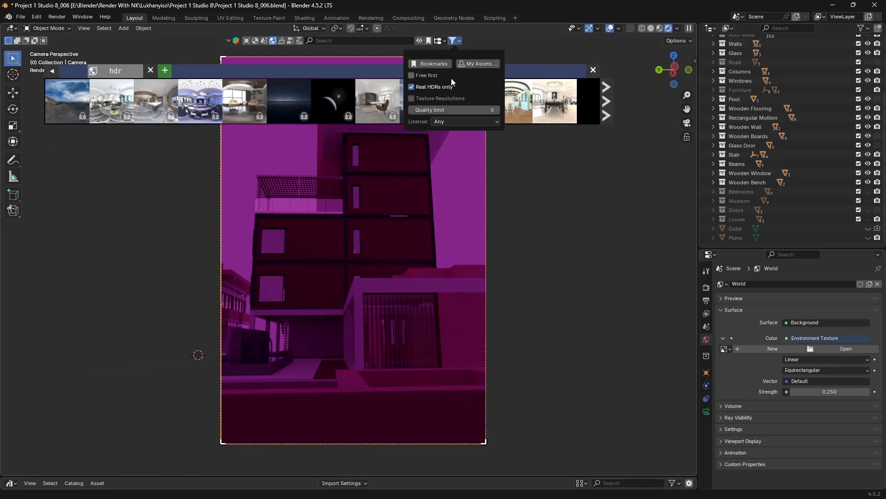
pyautogui.click(412, 75)
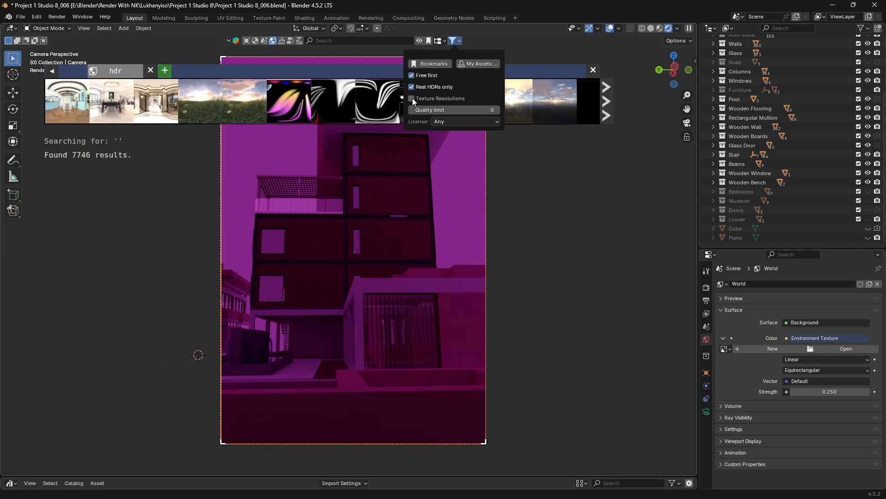
# Search the HDR asset library for "sand".
pyautogui.click(342, 40)
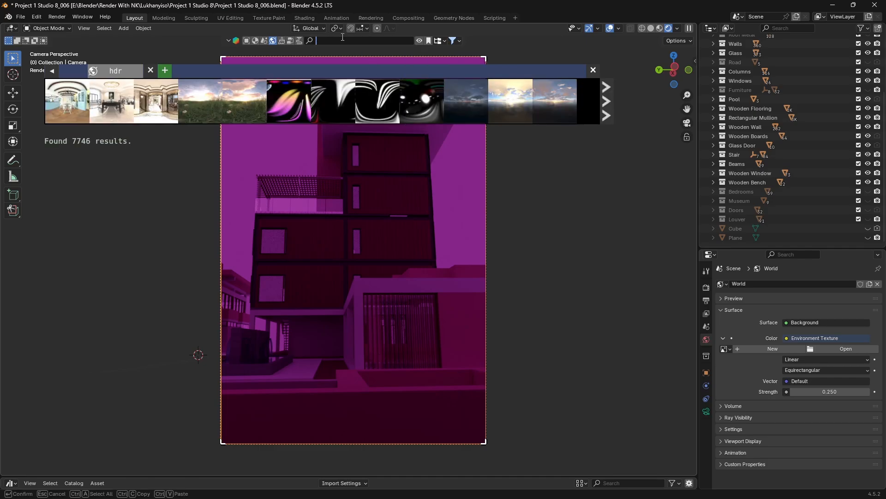
pyautogui.write('c')
pyautogui.press('BackSpace')
pyautogui.write('sa')
pyautogui.write('nd c')
pyautogui.press('BackSpace')
pyautogui.press('BackSpace')
pyautogui.write('\\')
pyautogui.press('Return')
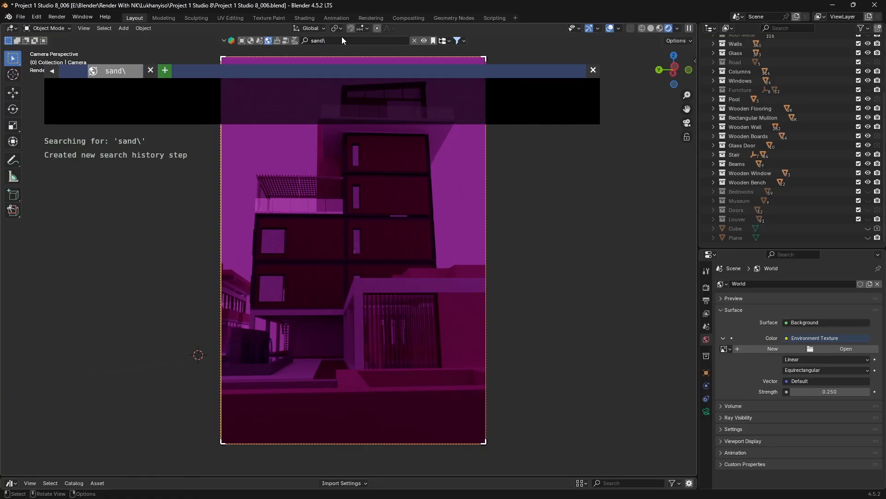
pyautogui.click(343, 37)
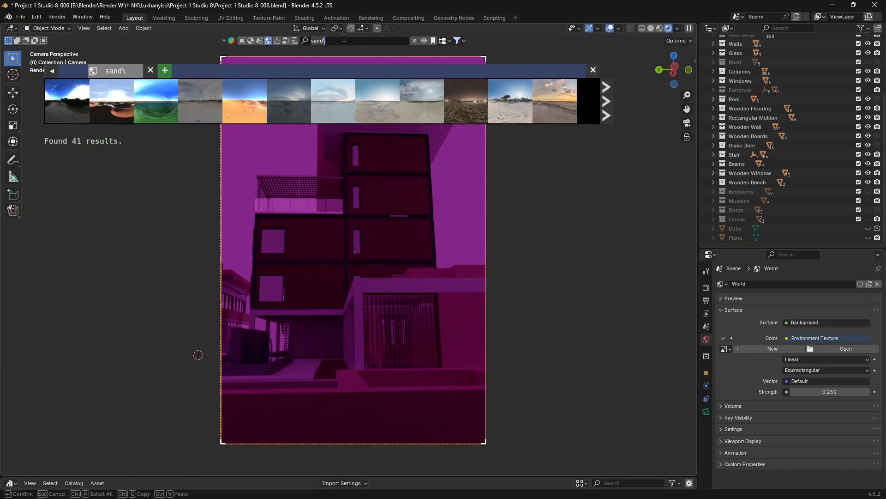
pyautogui.press('BackSpace')
pyautogui.press('Return')
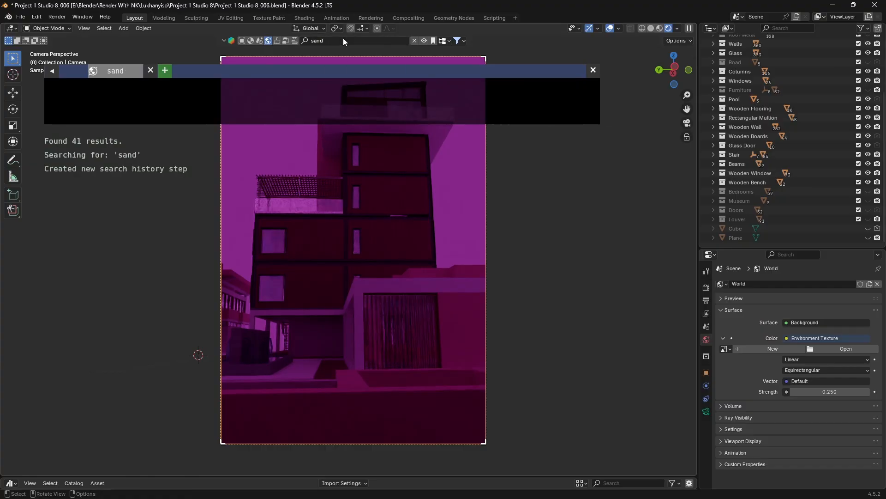
# Preview the sand HDR results across two pages, comparing Desert HDR optimised 12K, Minedump Flats, Sand Dunes HDRI 8K and Umhlanga Sunrise.
pyautogui.moveTo(245, 107)
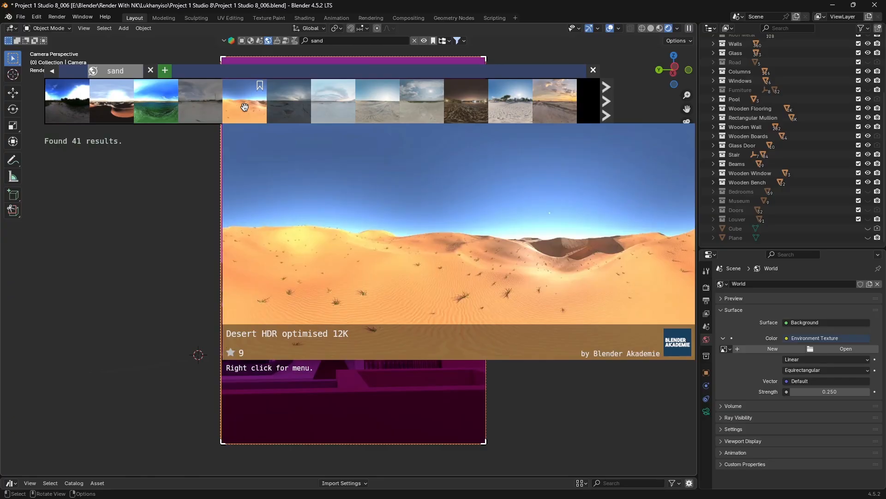
pyautogui.moveTo(553, 115)
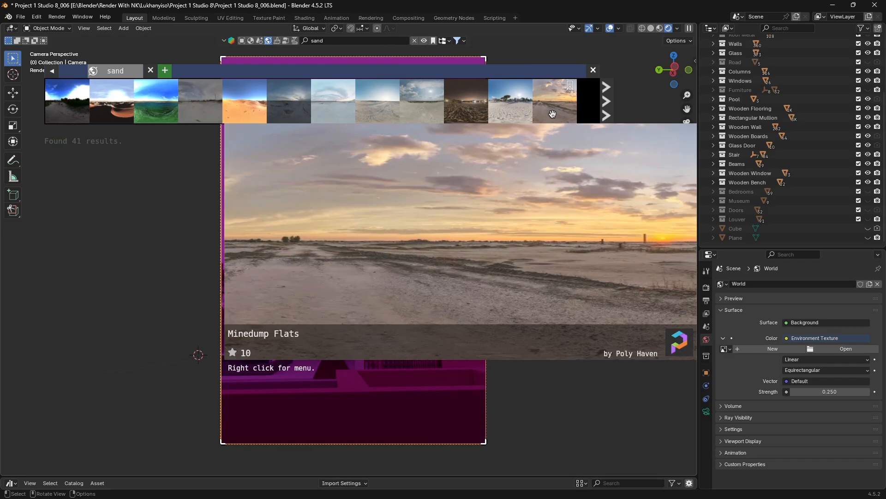
pyautogui.moveTo(101, 107)
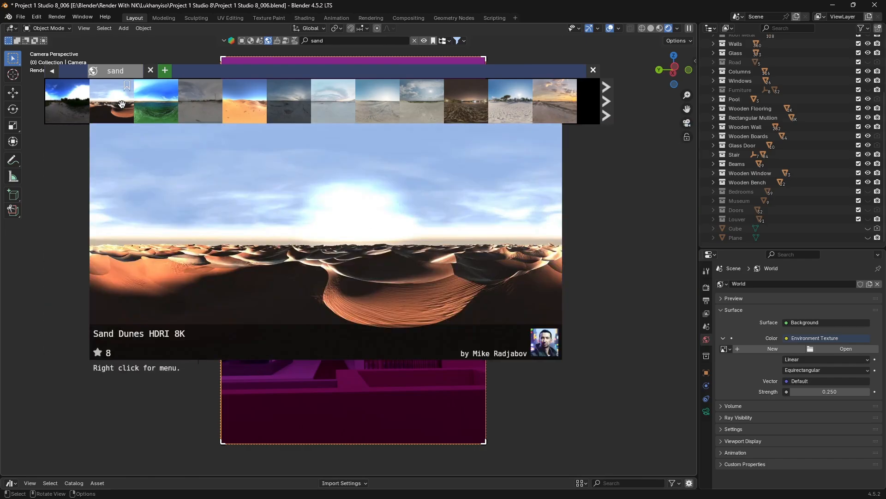
pyautogui.moveTo(457, 109)
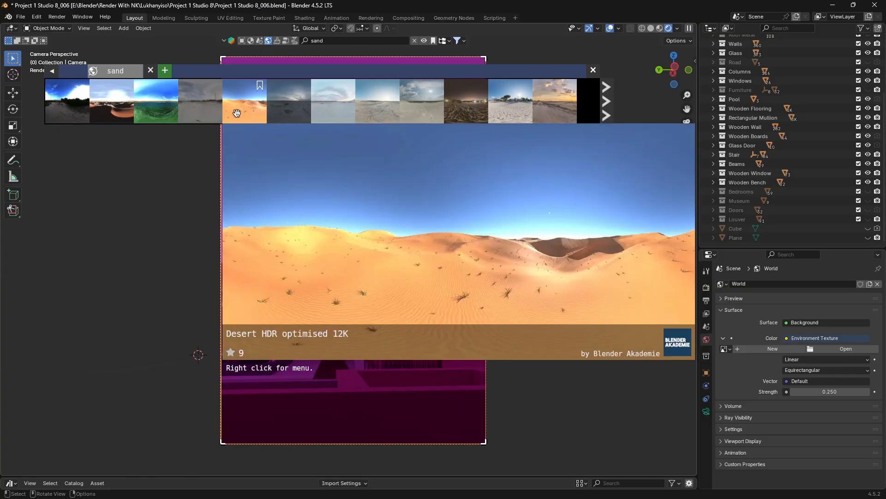
pyautogui.moveTo(533, 101)
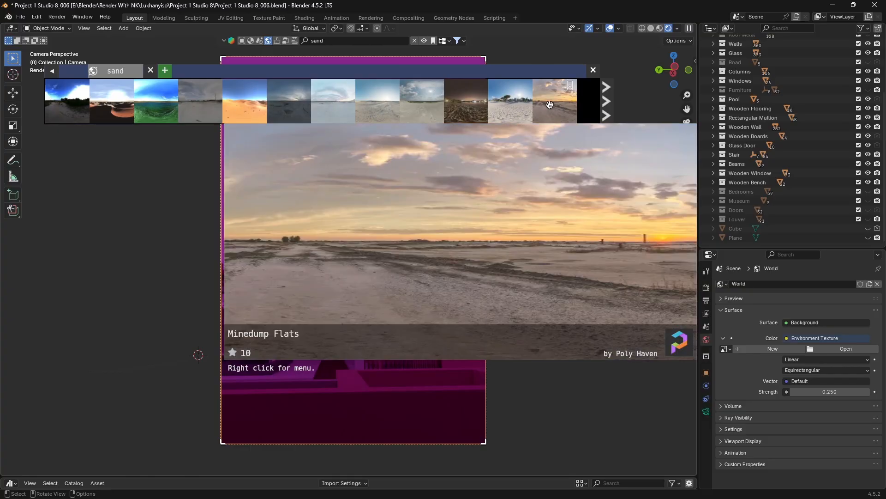
pyautogui.click(602, 108)
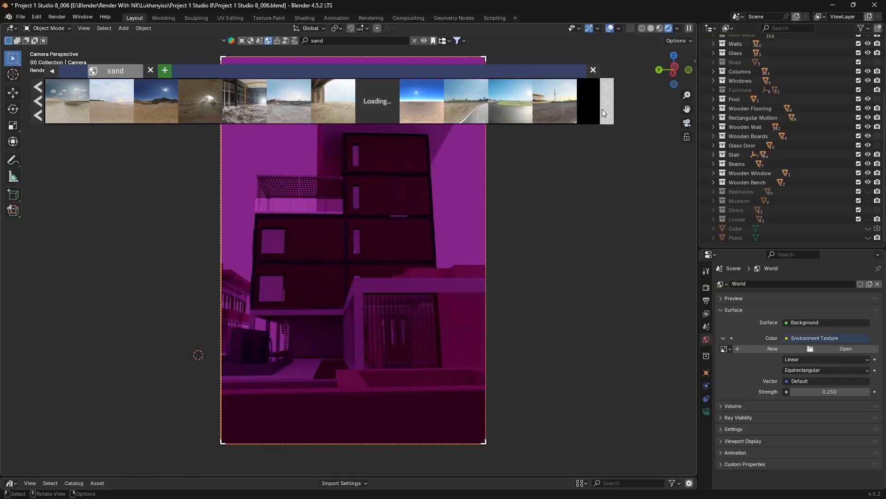
pyautogui.moveTo(362, 111)
pyautogui.moveTo(156, 117)
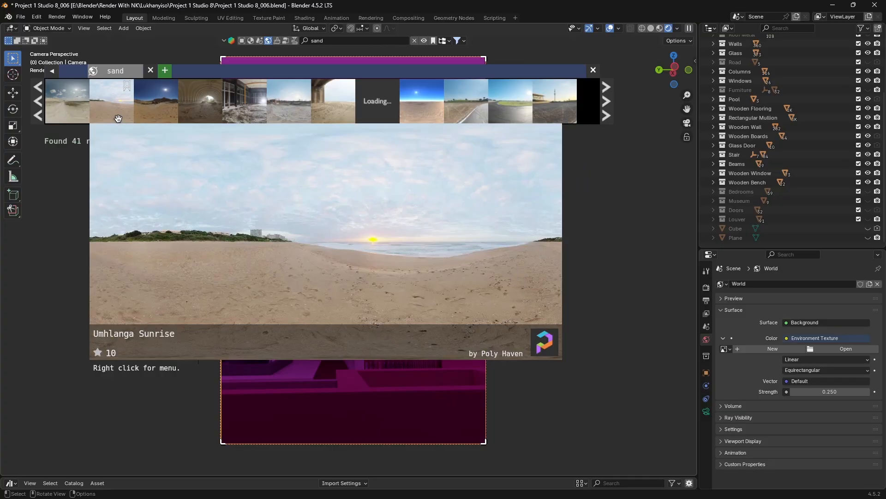
pyautogui.moveTo(68, 112)
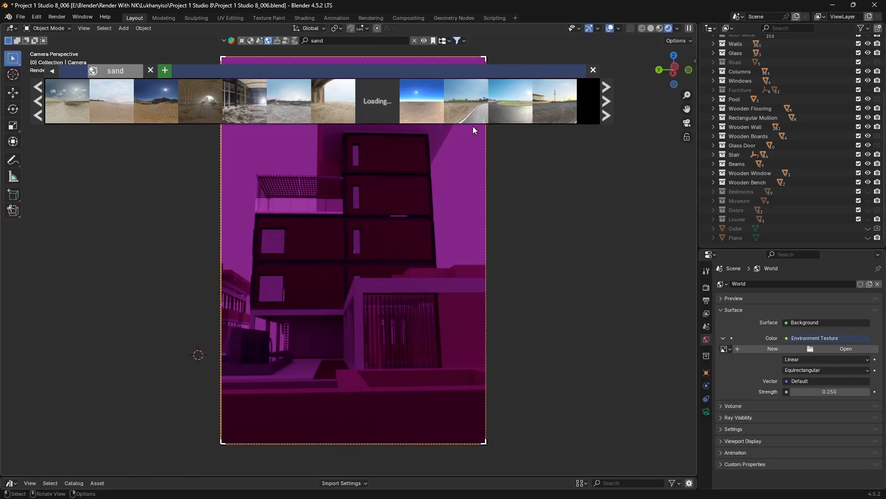
pyautogui.moveTo(474, 111)
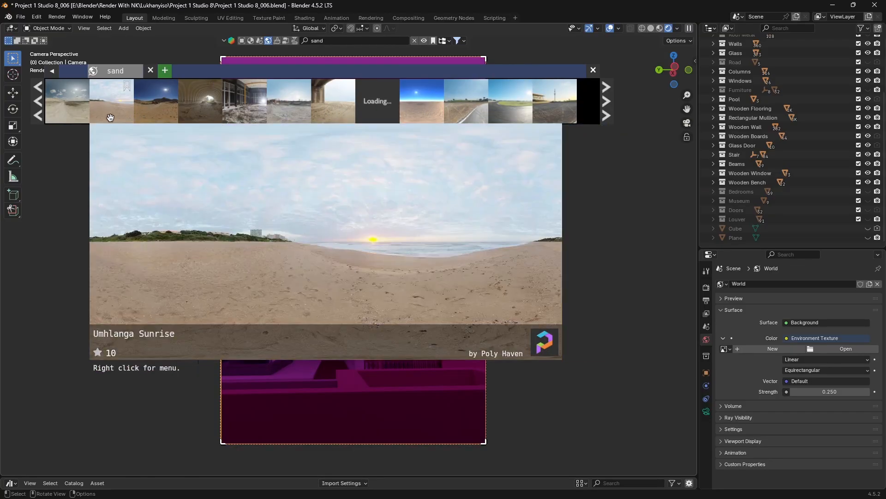
# Download the Umhlanga Sunrise HDR at 512 resolution as the world environment and dismiss the asset results.
pyautogui.click(111, 116)
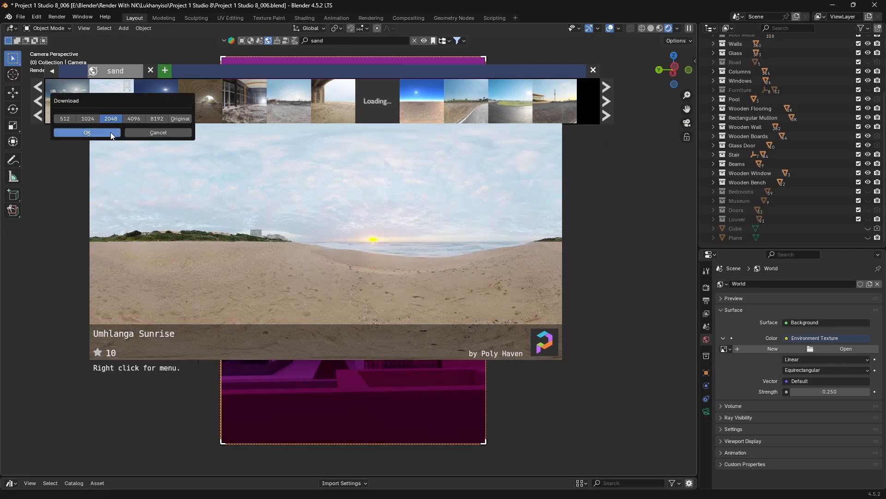
pyautogui.click(65, 118)
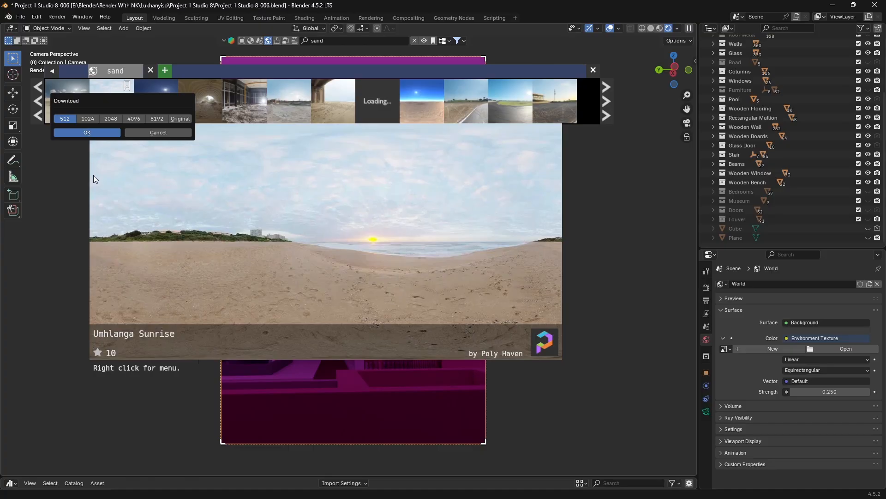
pyautogui.press('Return')
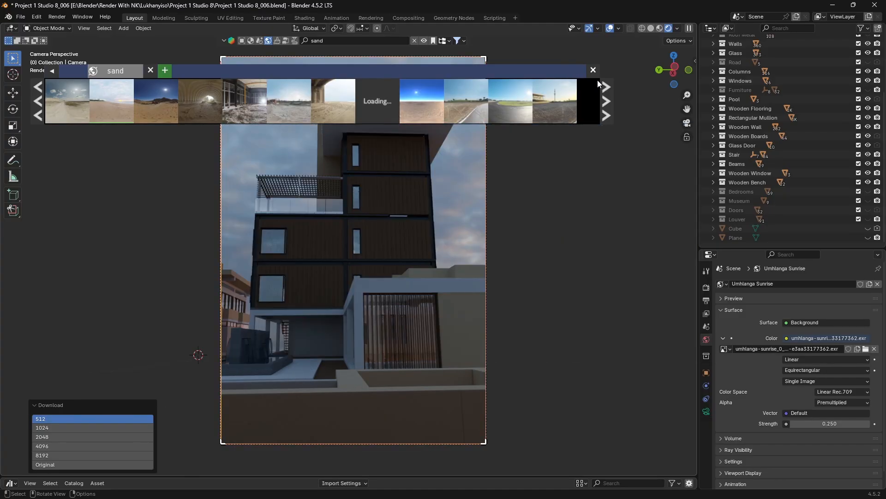
pyautogui.click(593, 70)
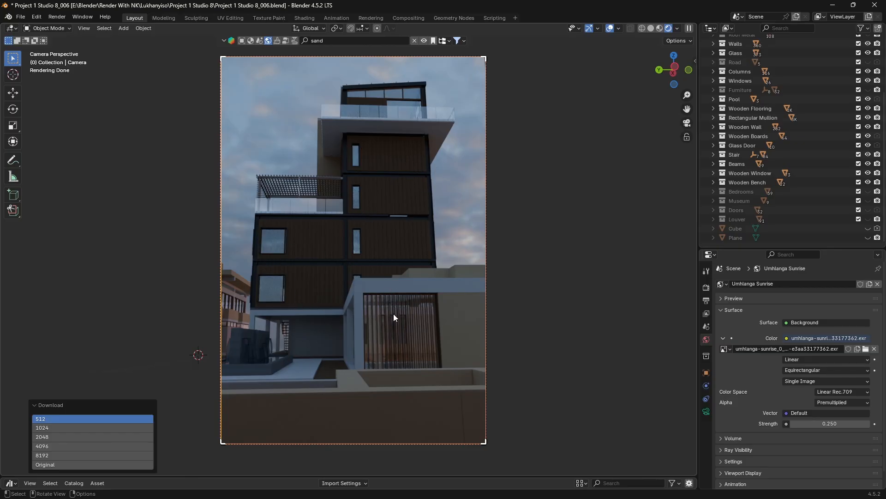
# Set the world background's strength to 1.
pyautogui.click(832, 424)
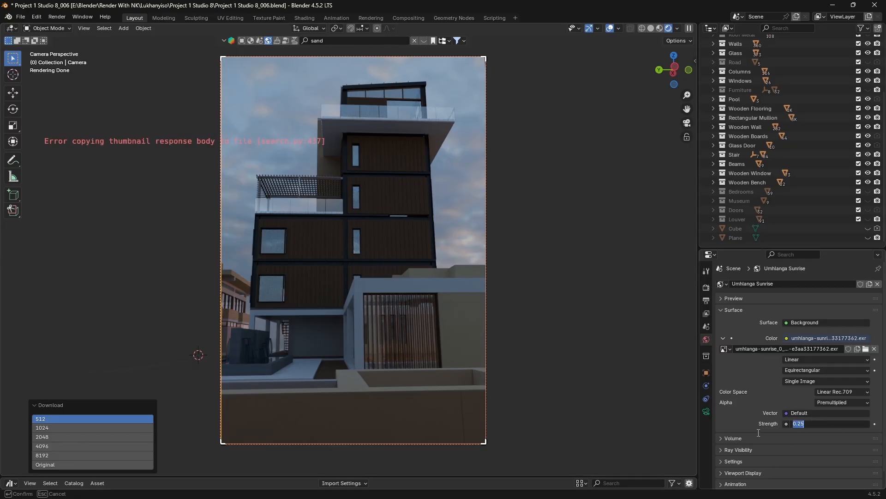
pyautogui.write('1')
pyautogui.press('Return')
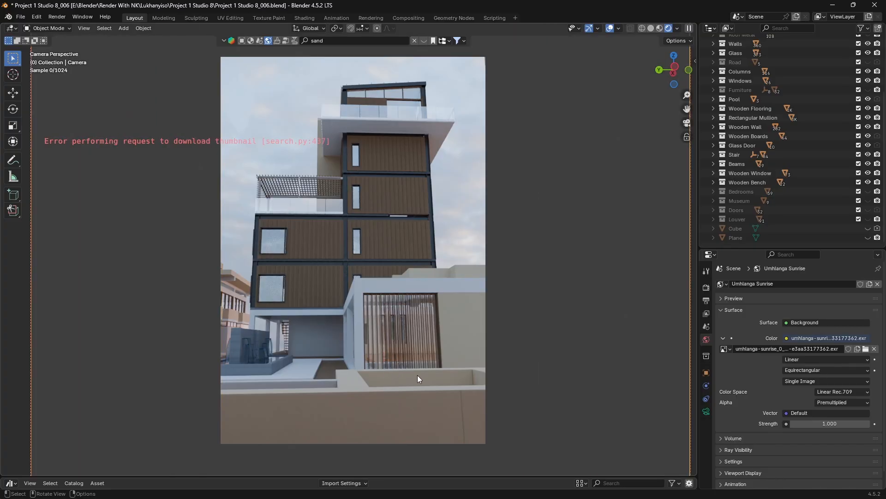
# Examine the entrance, slatted screen, fountain and whole tower in the camera view under the Umhlanga Sunrise lighting.
pyautogui.scroll(5, 417, 375)
pyautogui.scroll(5, 468, 279)
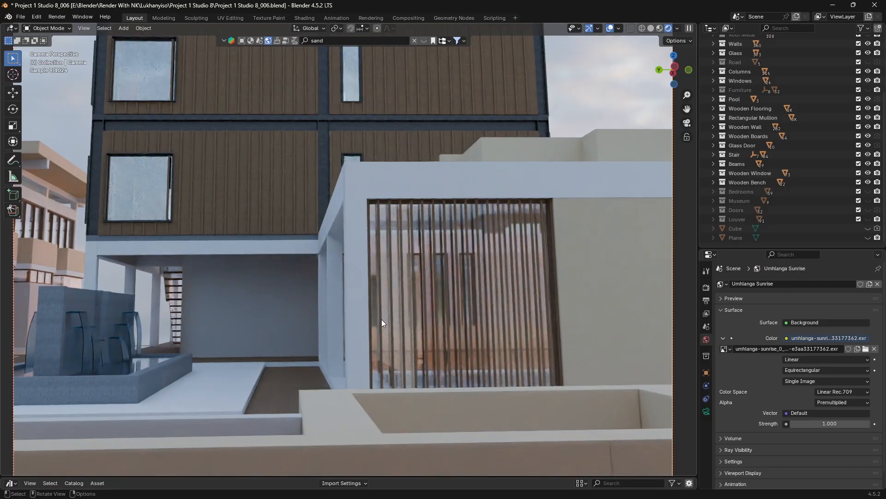
pyautogui.scroll(-8, 396, 351)
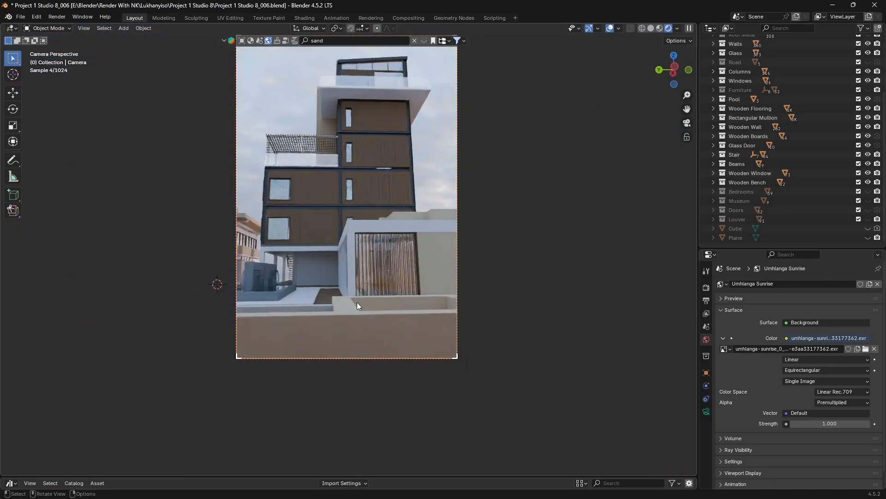
pyautogui.keyDown('shift'); pyautogui.moveTo(363, 250); pyautogui.dragTo(375, 330, button='middle'); pyautogui.keyUp('shift')
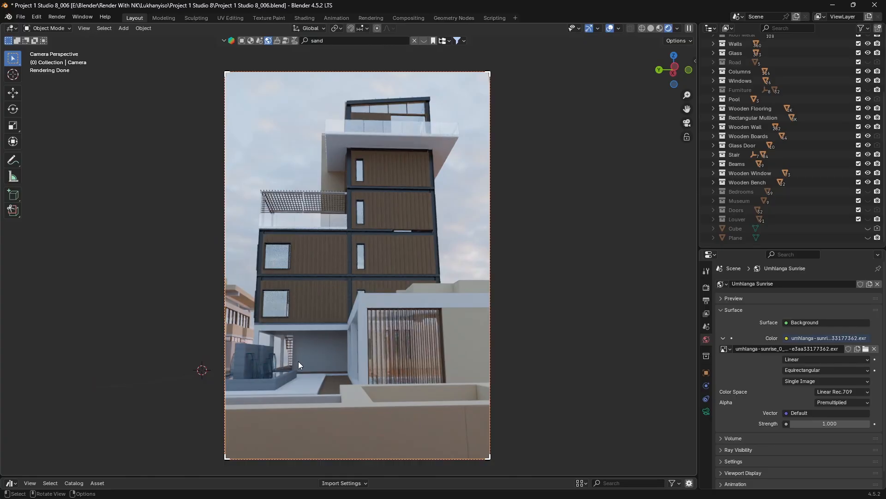
pyautogui.scroll(10, 282, 362)
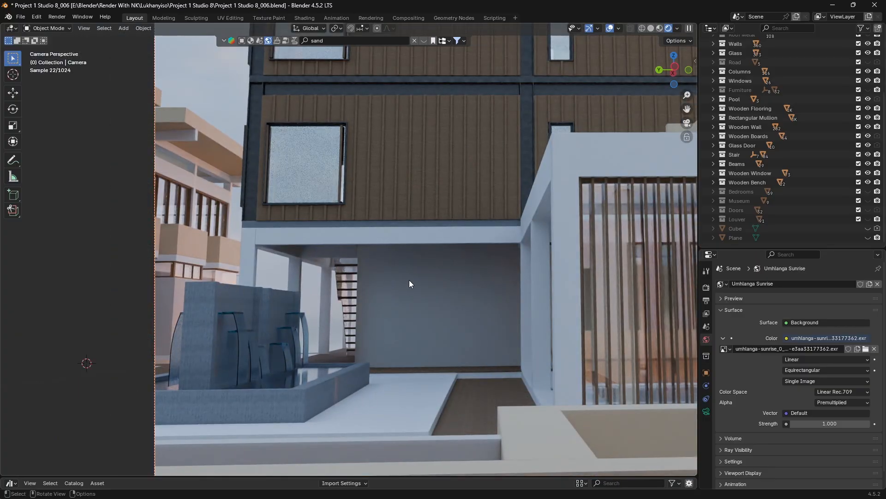
pyautogui.scroll(-8, 382, 270)
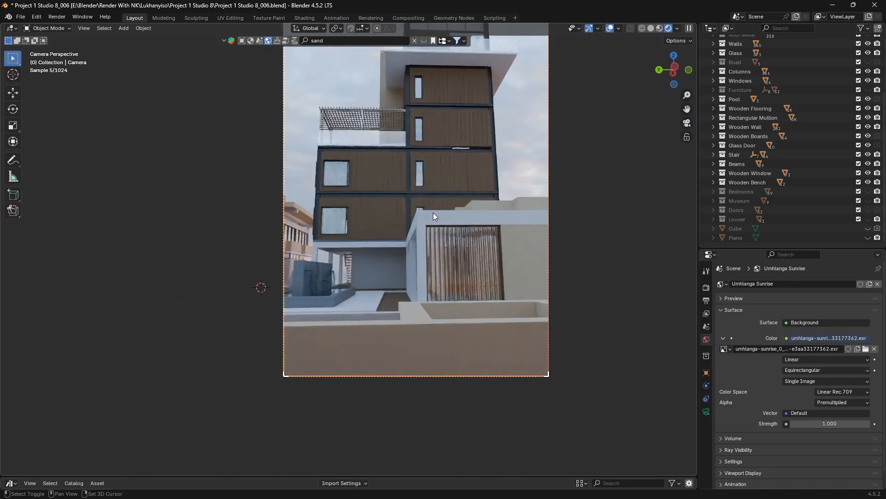
pyautogui.keyDown('shift'); pyautogui.moveTo(433, 212); pyautogui.dragTo(392, 290, button='middle'); pyautogui.keyUp('shift')
pyautogui.keyDown('shift'); pyautogui.moveTo(370, 327); pyautogui.dragTo(378, 309, button='middle'); pyautogui.keyUp('shift')
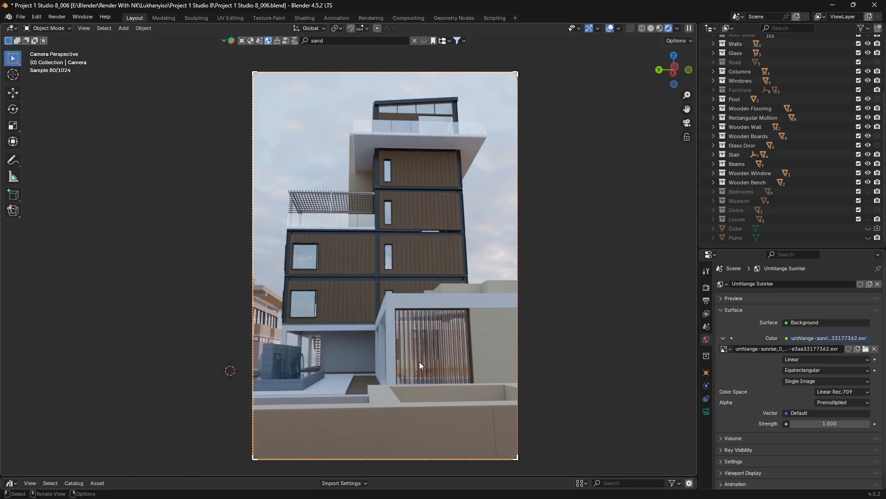
pyautogui.scroll(-1, 400, 334)
pyautogui.scroll(1, 400, 331)
# Replace the world environment with the Desert HDR optimised 12K from the sand results, downloaded at 512 resolution.
pyautogui.click(866, 349)
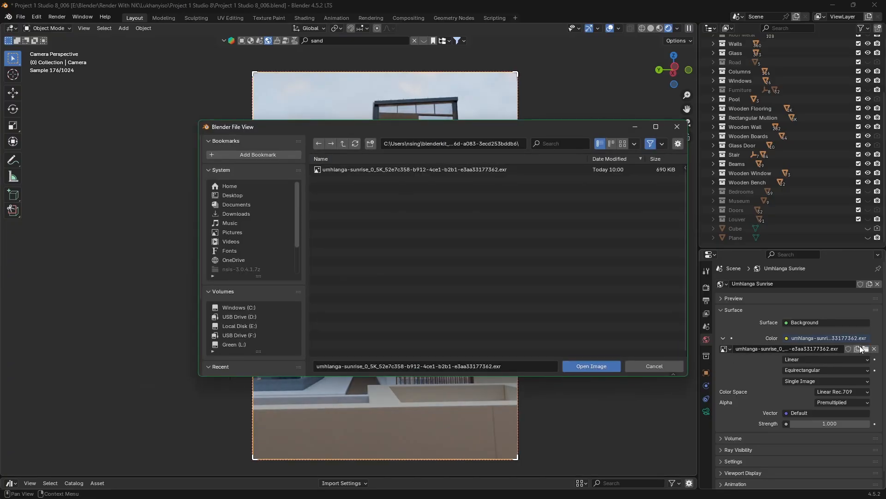
pyautogui.click(651, 362)
pyautogui.click(271, 40)
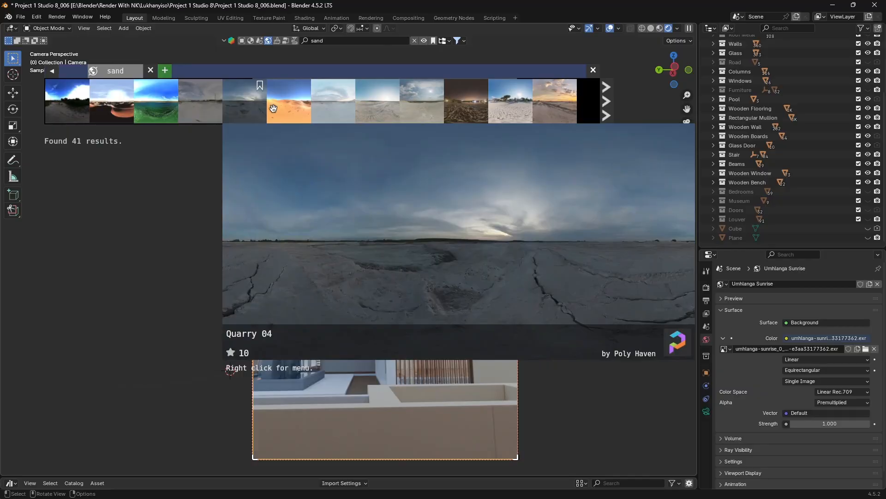
pyautogui.click(296, 112)
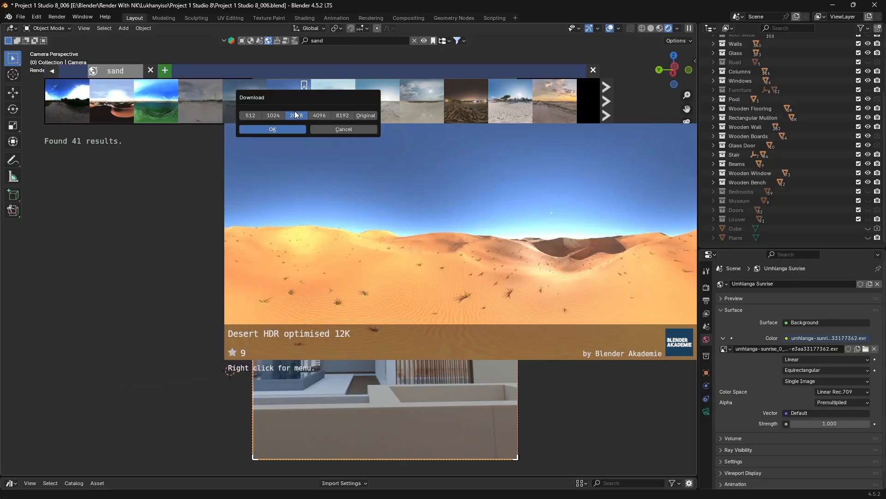
pyautogui.click(254, 116)
pyautogui.click(272, 129)
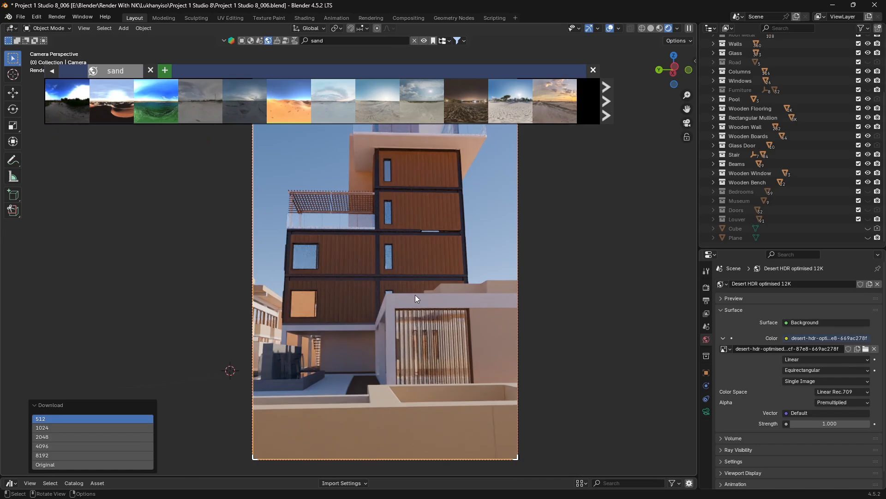
# Leave the camera view and examine the courtyard, pool and surrounding buildings against the desert backdrop.
pyautogui.scroll(-2, 414, 287)
pyautogui.moveTo(405, 246); pyautogui.dragTo(350, 256, button='middle')
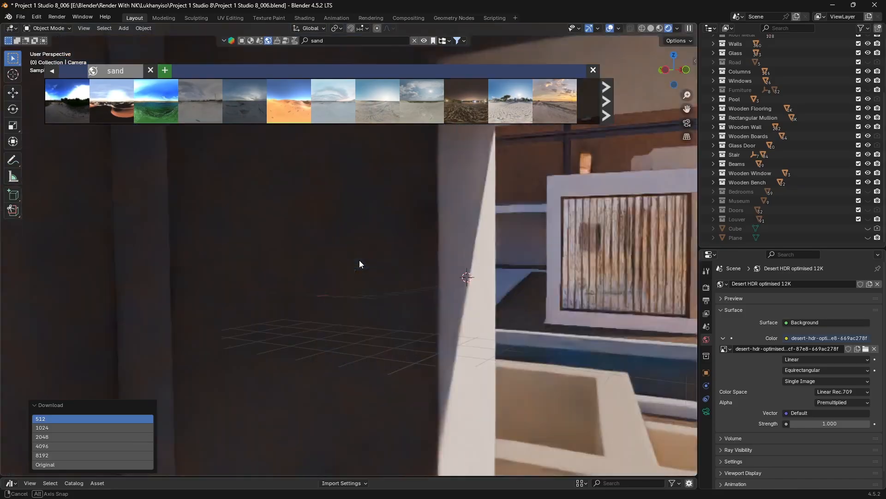
pyautogui.scroll(-3, 350, 257)
pyautogui.moveTo(410, 245); pyautogui.dragTo(339, 248, button='middle')
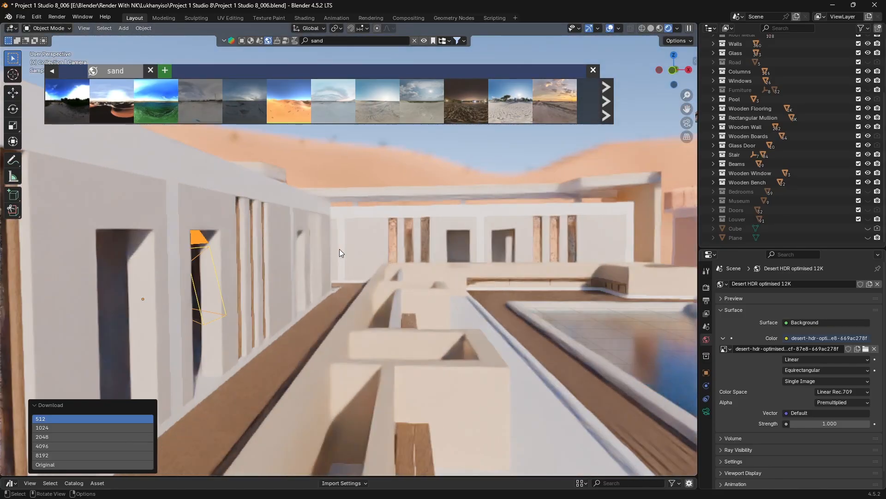
pyautogui.scroll(-5, 354, 254)
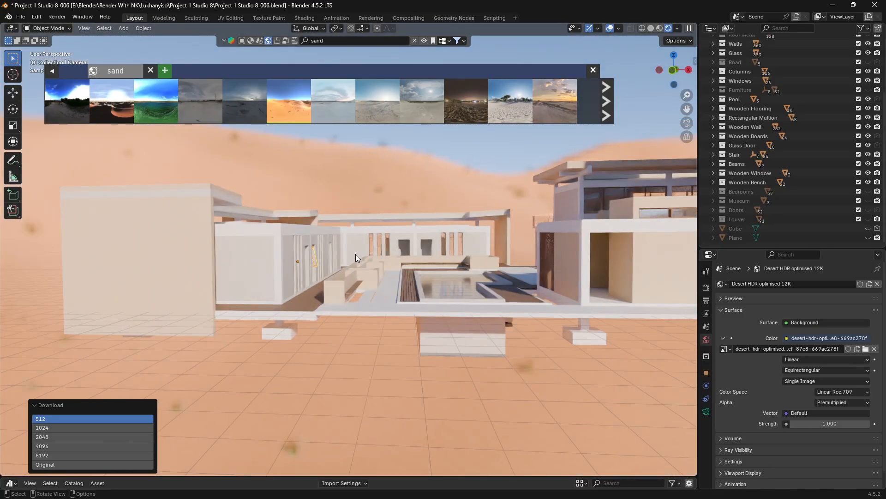
pyautogui.scroll(4, 356, 254)
pyautogui.moveTo(356, 254); pyautogui.dragTo(457, 276, button='middle')
pyautogui.scroll(2, 383, 259)
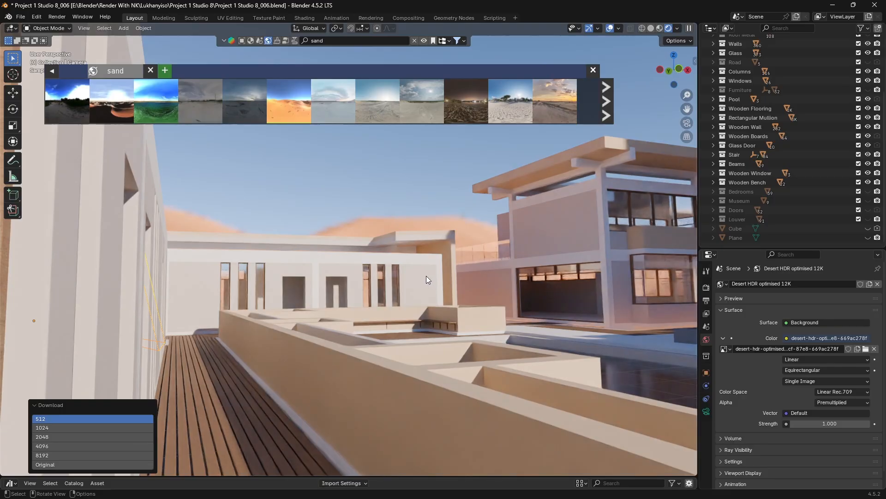
# Set the desert world background's strength to 0.775.
pyautogui.click(824, 424)
pyautogui.write('.775')
pyautogui.press('Return')
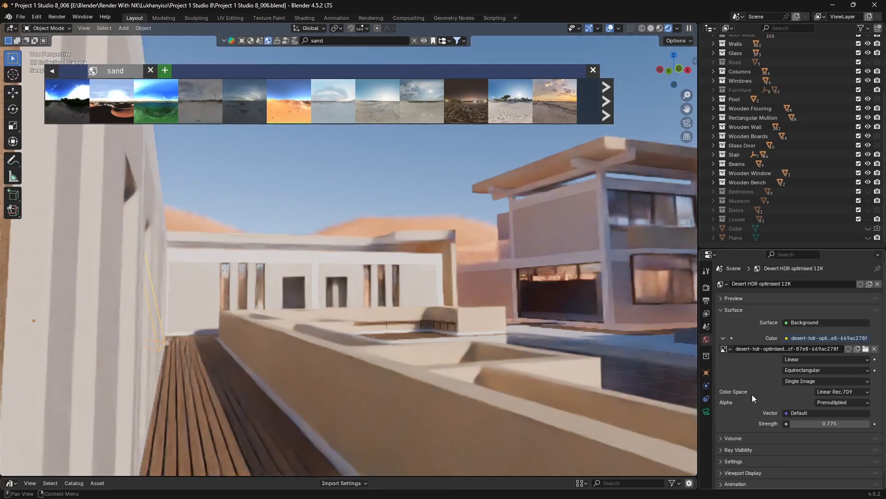
# Correct the desert world background's strength to 0.75.
pyautogui.click(821, 423)
pyautogui.click(808, 422)
pyautogui.press('Left')
pyautogui.press('BackSpace')
pyautogui.press('Return')
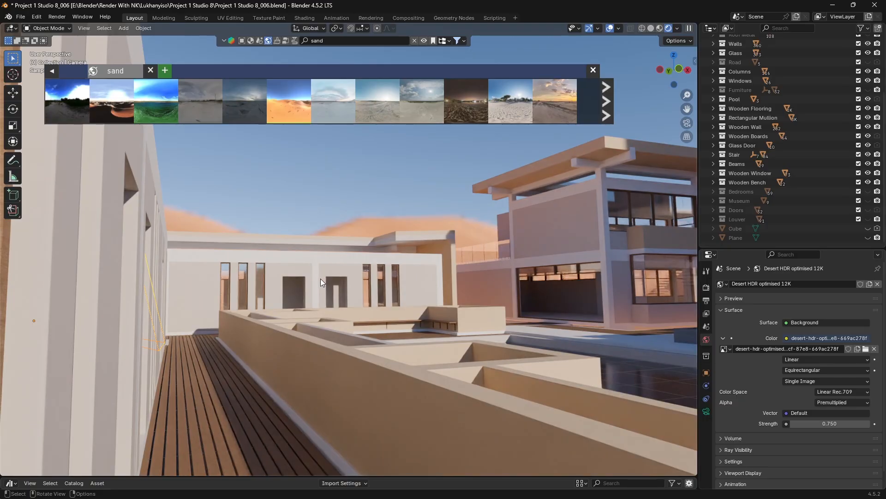
# Replace the desert world environment with the Minedump Flats HDR, downloaded at 512 resolution.
pyautogui.moveTo(481, 109)
pyautogui.click(554, 109)
pyautogui.click(516, 110)
pyautogui.click(527, 126)
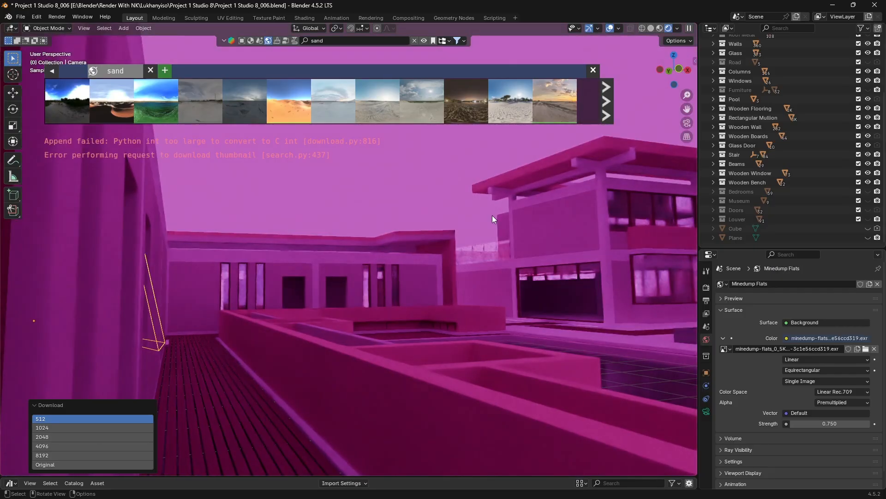
# Download the Minedump Flats HDR once more at 512 resolution to reload it as the world environment.
pyautogui.moveTo(565, 99)
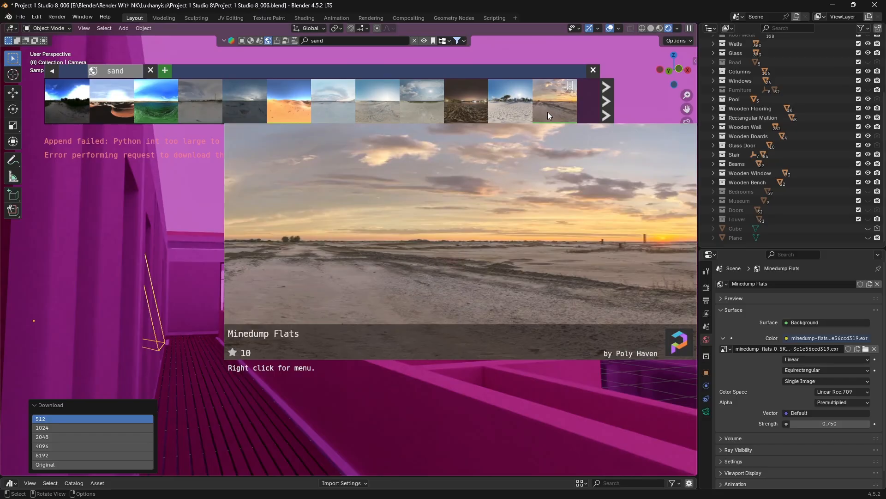
pyautogui.click(549, 114)
pyautogui.click(523, 117)
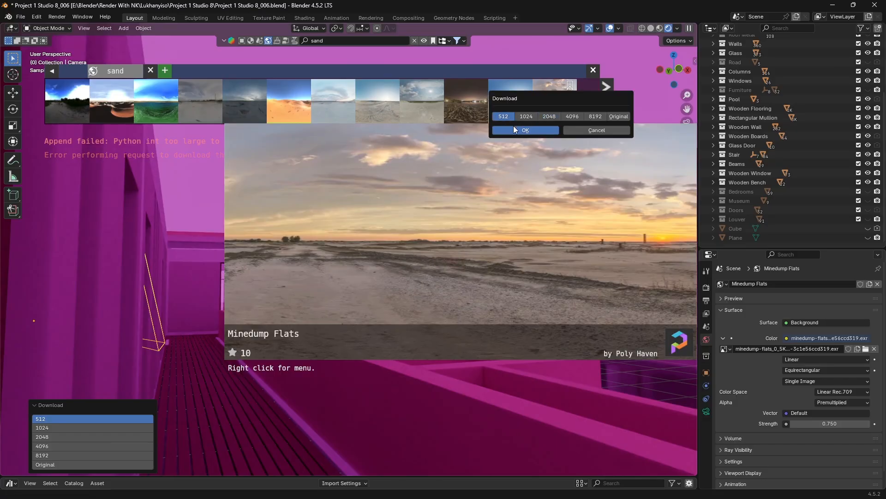
pyautogui.click(514, 129)
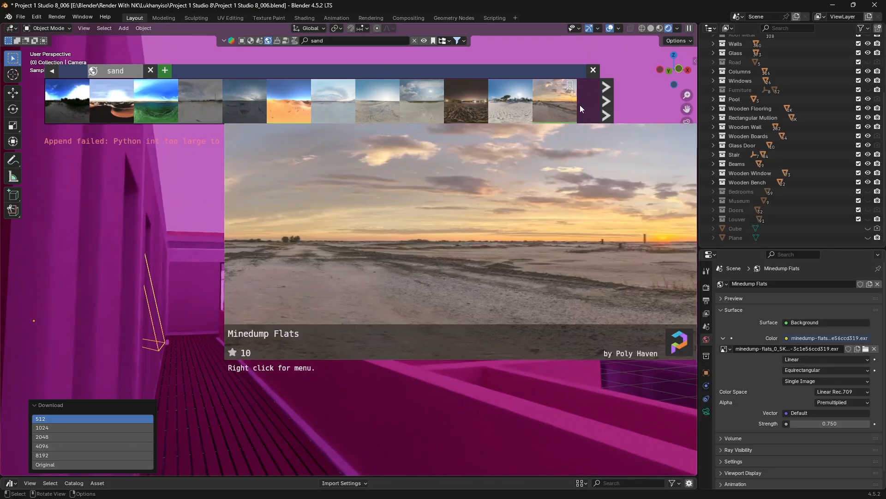
# Look through the further pages of sand HDR results for a suitable outdoor environment.
pyautogui.click(608, 101)
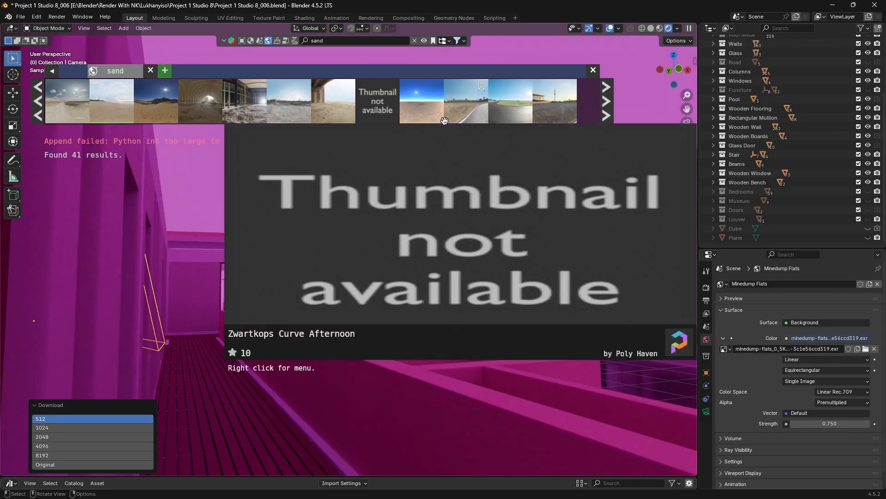
pyautogui.moveTo(292, 113)
pyautogui.moveTo(335, 113)
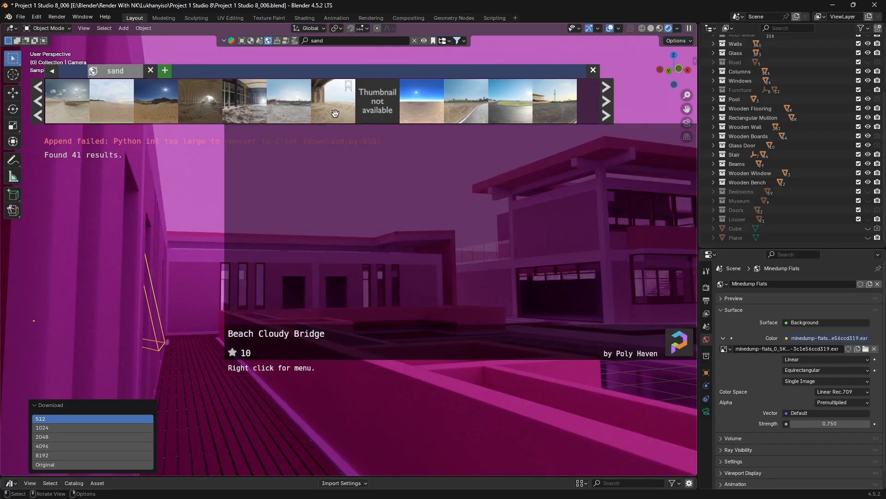
pyautogui.moveTo(160, 113)
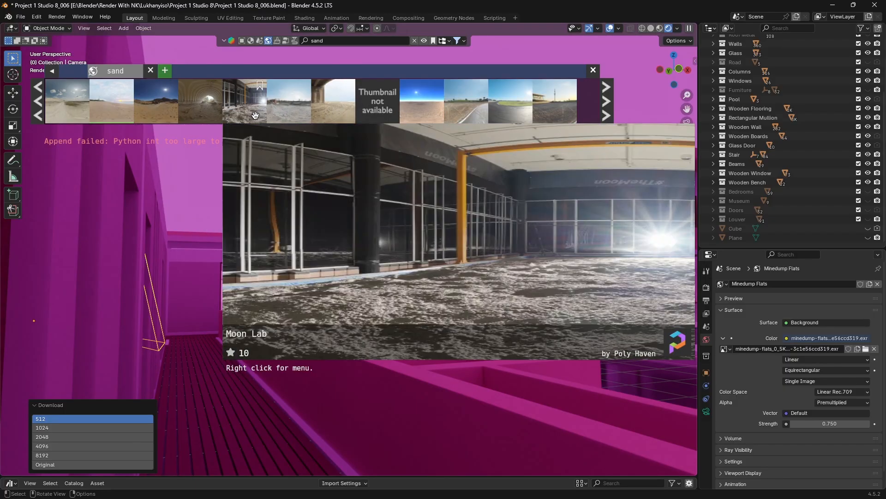
pyautogui.click(607, 108)
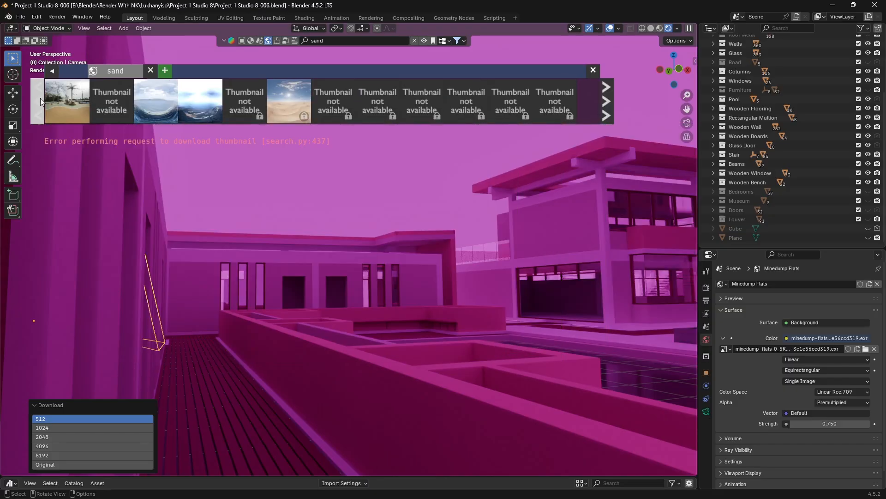
pyautogui.click(40, 98)
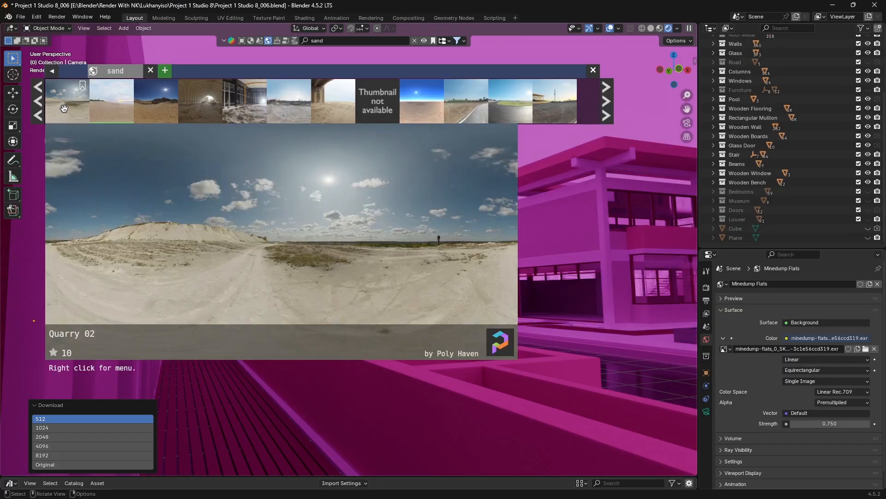
pyautogui.click(606, 108)
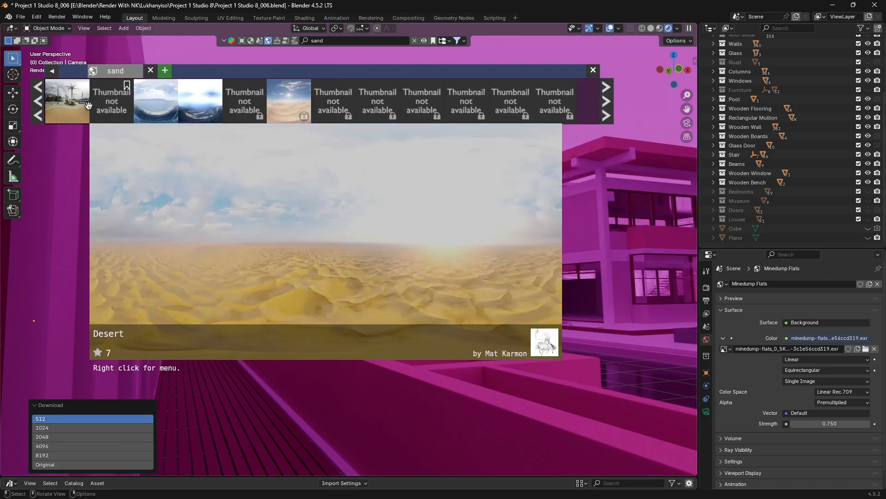
pyautogui.moveTo(79, 105)
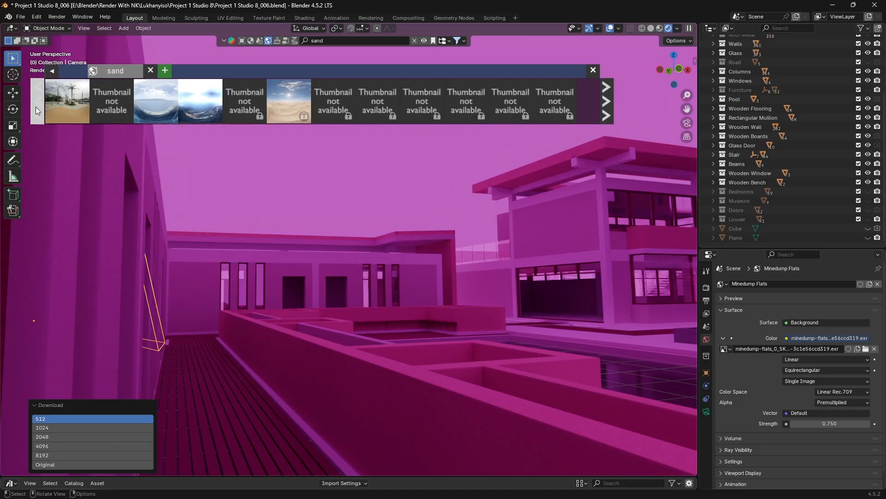
pyautogui.click(35, 107)
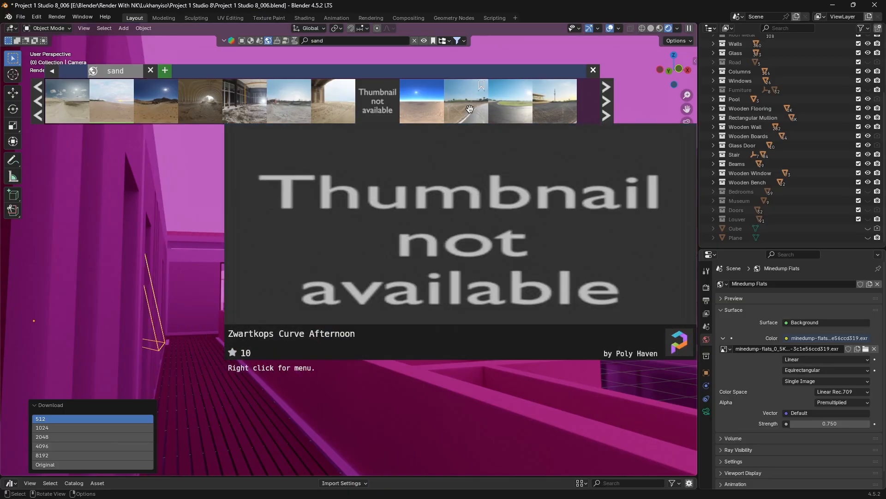
# Replace the world environment with the Desert clear sky HDR at 512 resolution, and view the building through the camera.
pyautogui.click(414, 116)
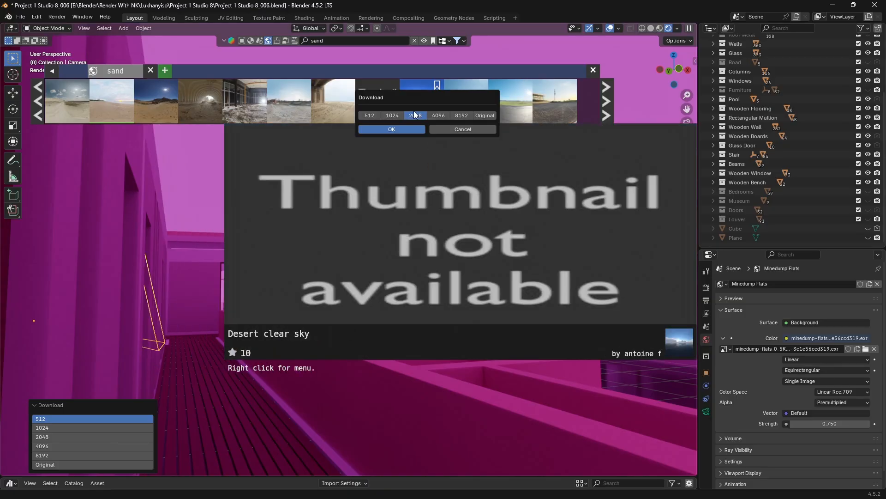
pyautogui.click(390, 130)
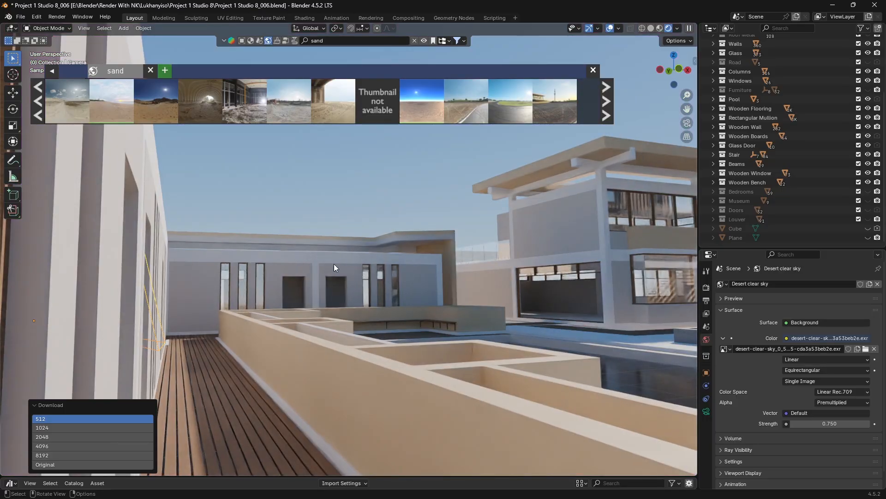
pyautogui.press('KP_0')
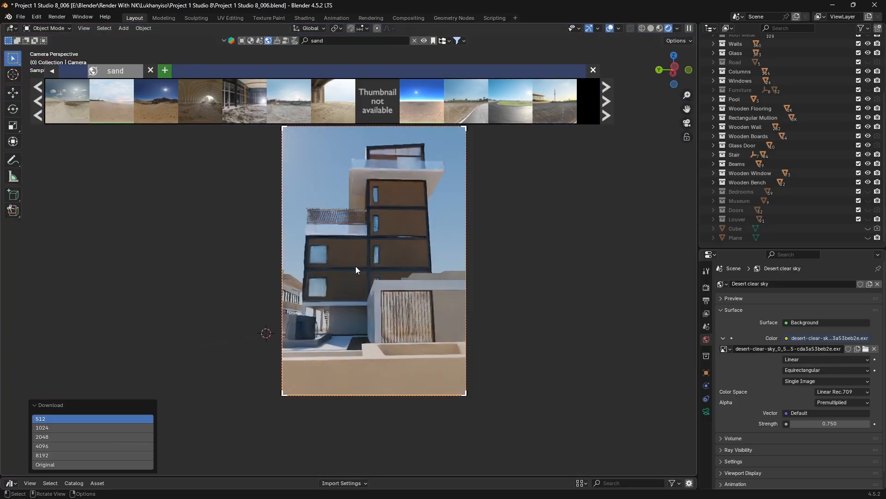
pyautogui.scroll(1, 350, 263)
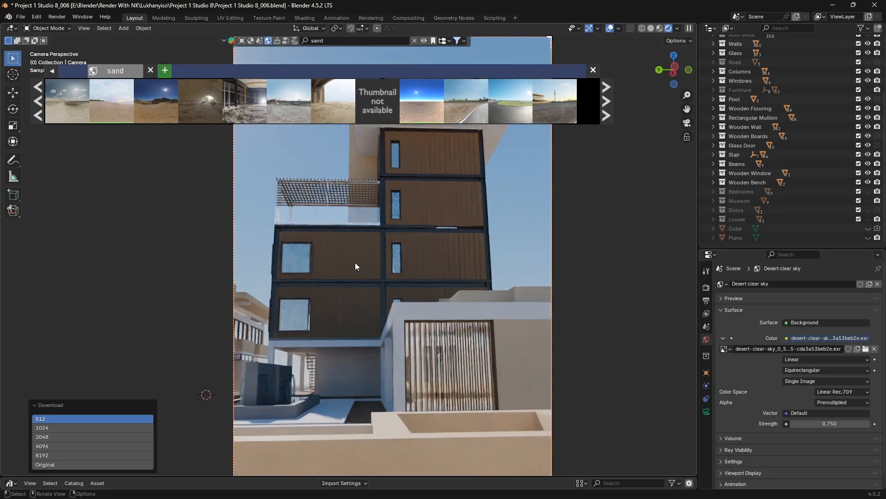
# Try the desert-hdr-optimised image as the world texture, switch it to the umhlanga-sunrise image, and close the HDR asset bar.
pyautogui.click(724, 348)
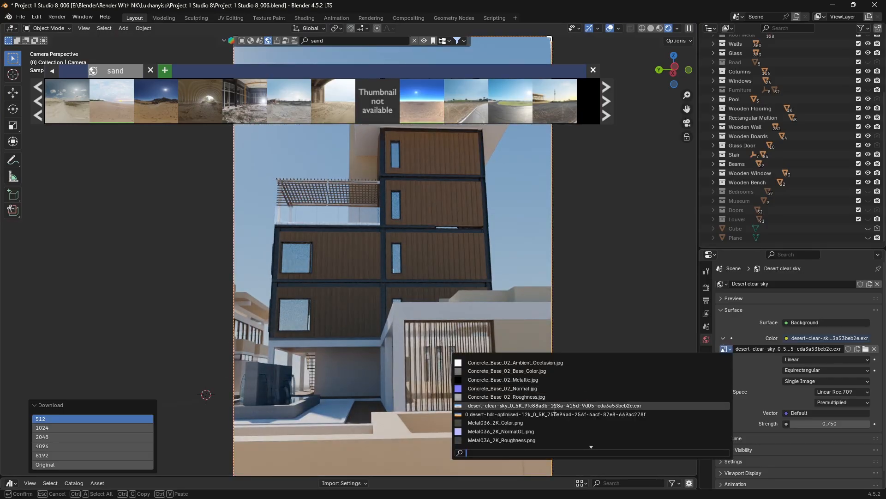
pyautogui.click(542, 414)
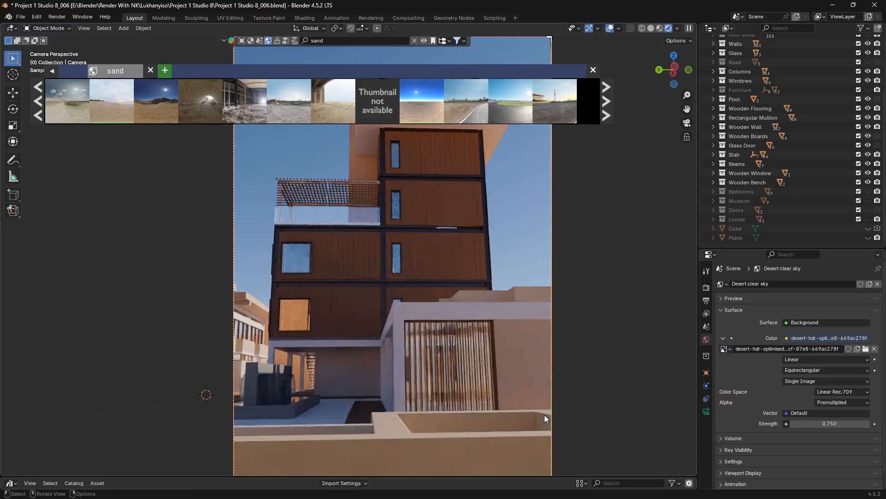
pyautogui.click(727, 350)
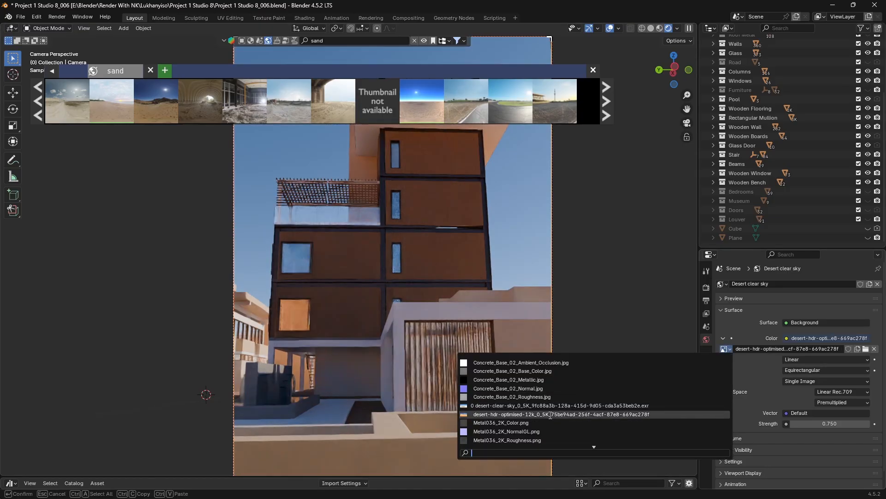
pyautogui.moveTo(550, 415)
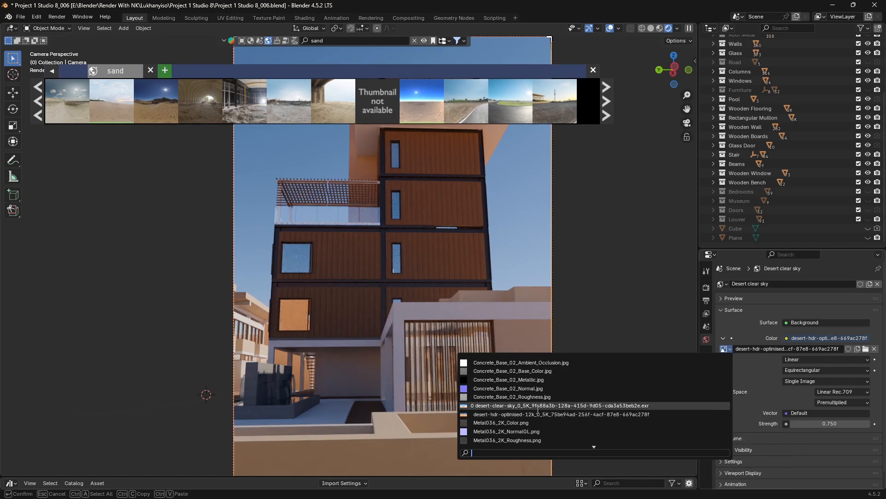
pyautogui.moveTo(514, 405)
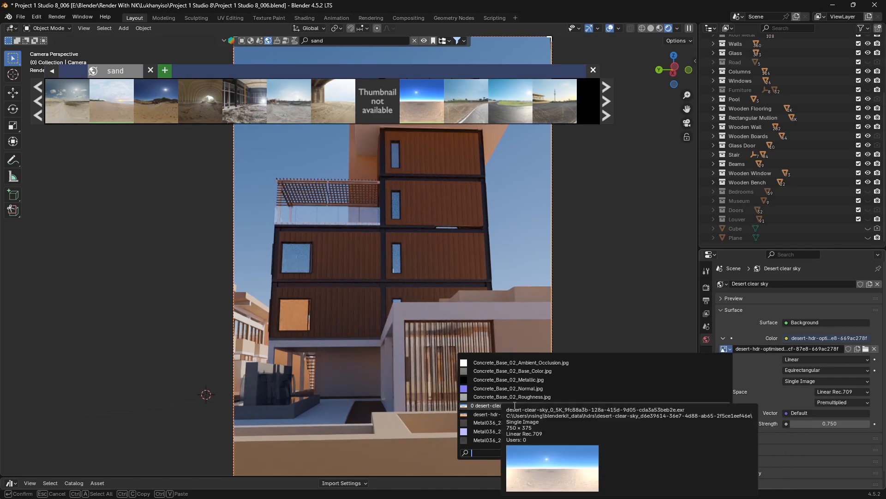
pyautogui.scroll(-6, 515, 411)
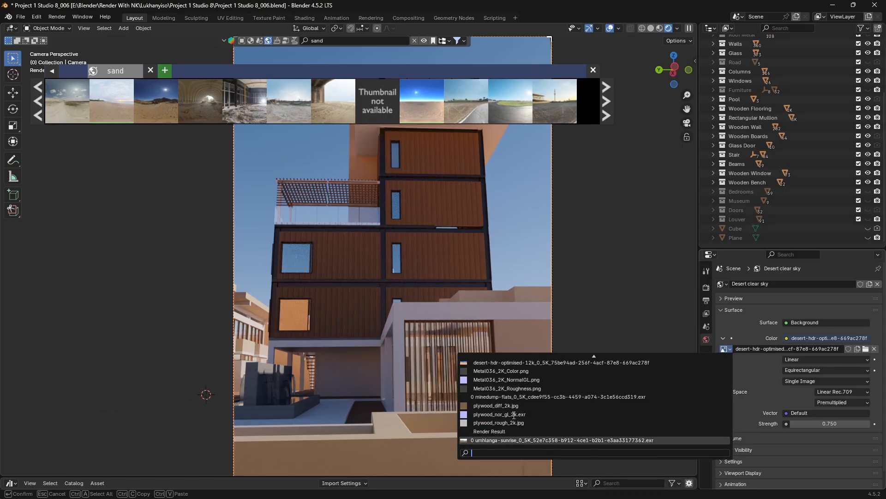
pyautogui.click(503, 440)
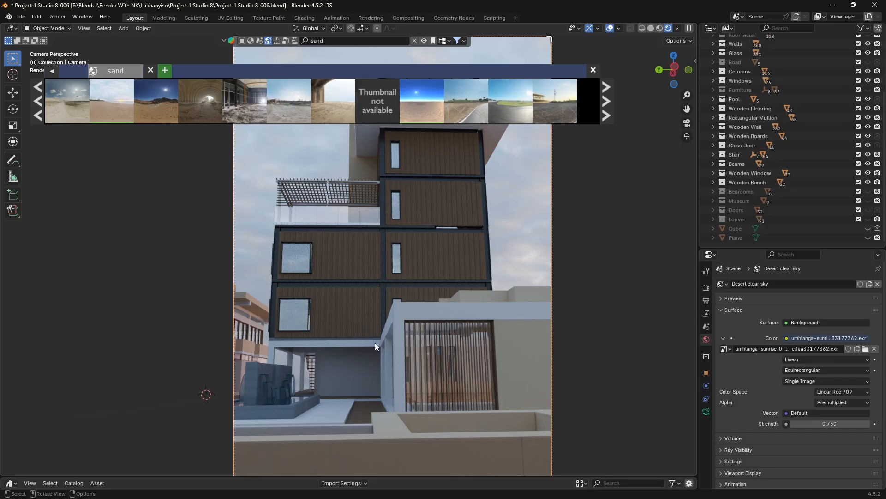
pyautogui.click(593, 70)
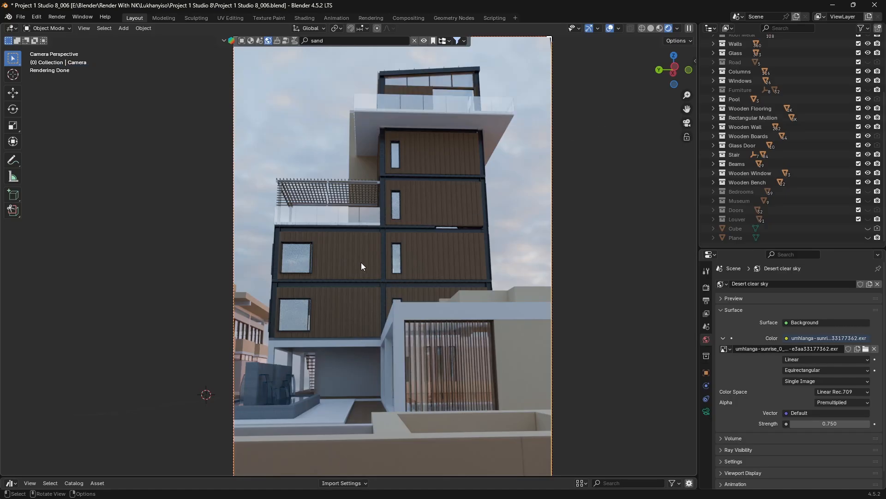
# Set the world background's strength to 1.
pyautogui.scroll(-2, 410, 419)
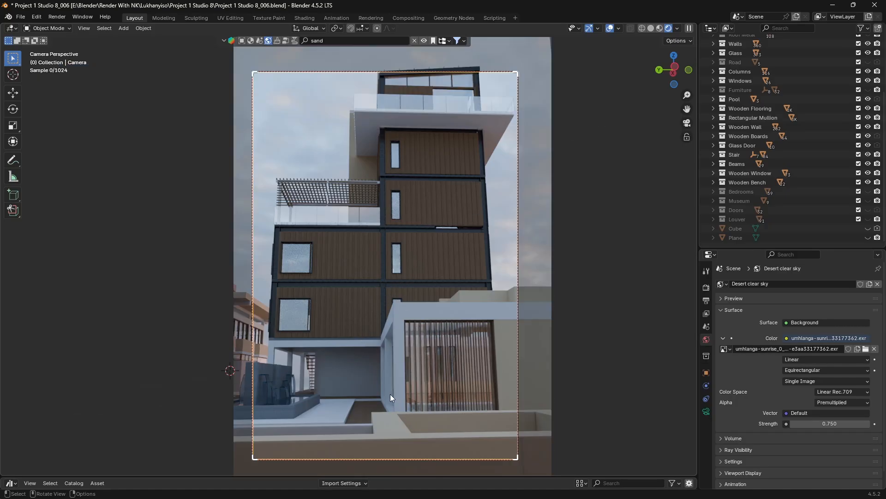
pyautogui.click(814, 425)
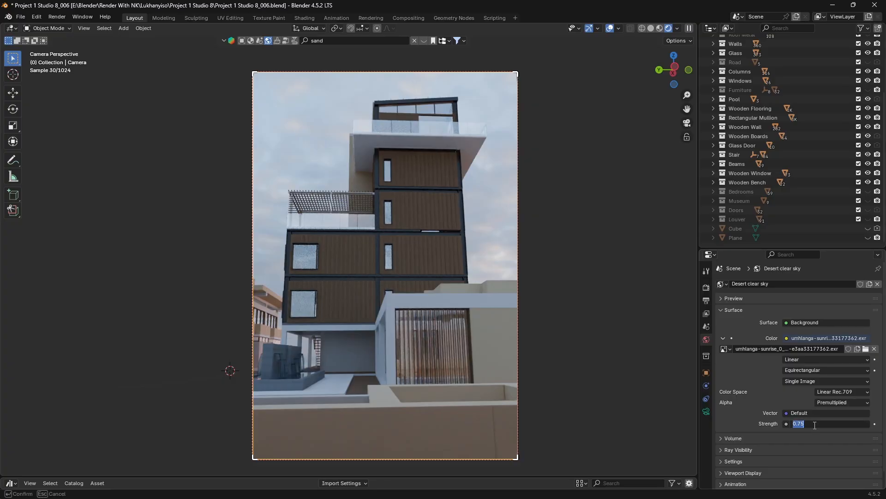
pyautogui.write('1')
pyautogui.press('Return')
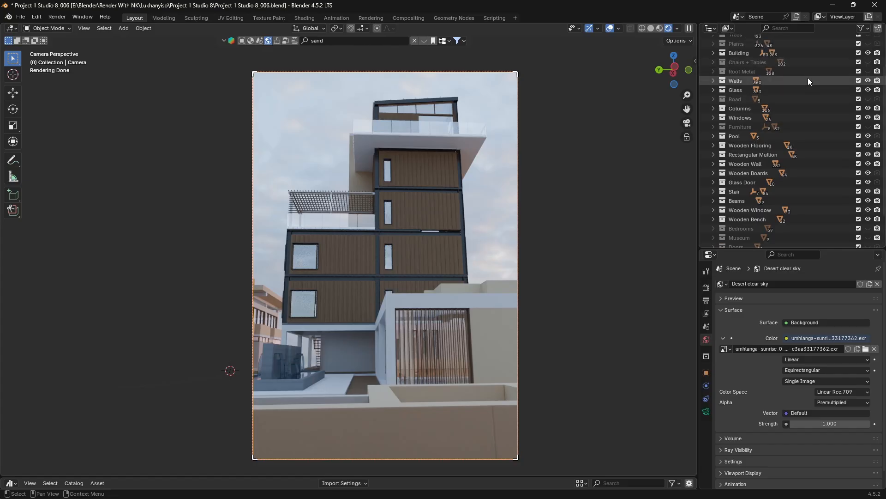
# Enable the Wooden Boards and Glass Door collections in renders.
pyautogui.scroll(5, 808, 78)
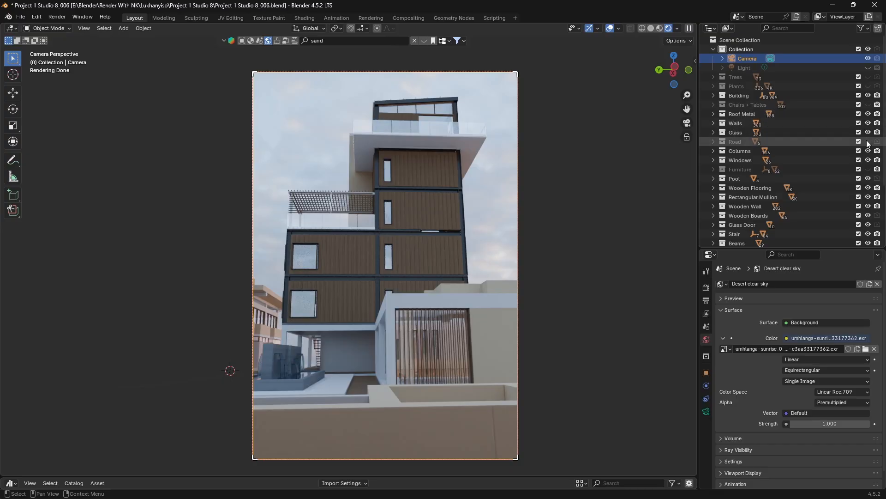
pyautogui.scroll(-3, 866, 178)
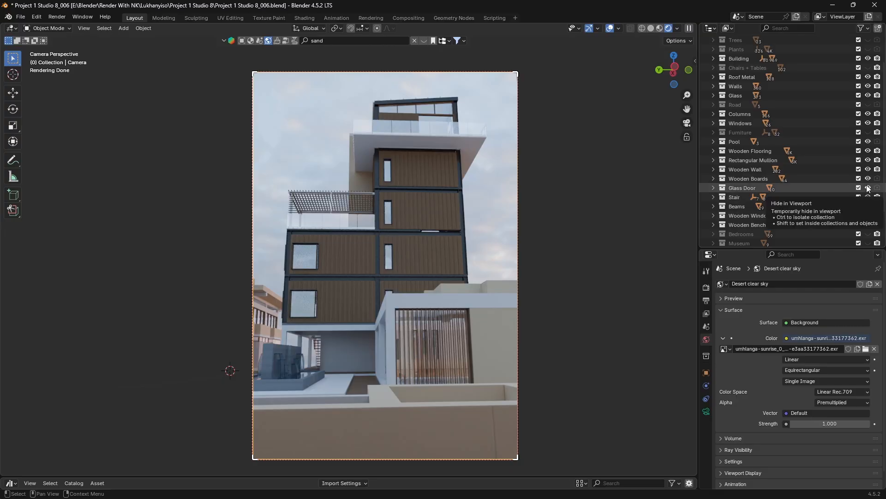
pyautogui.click(879, 179)
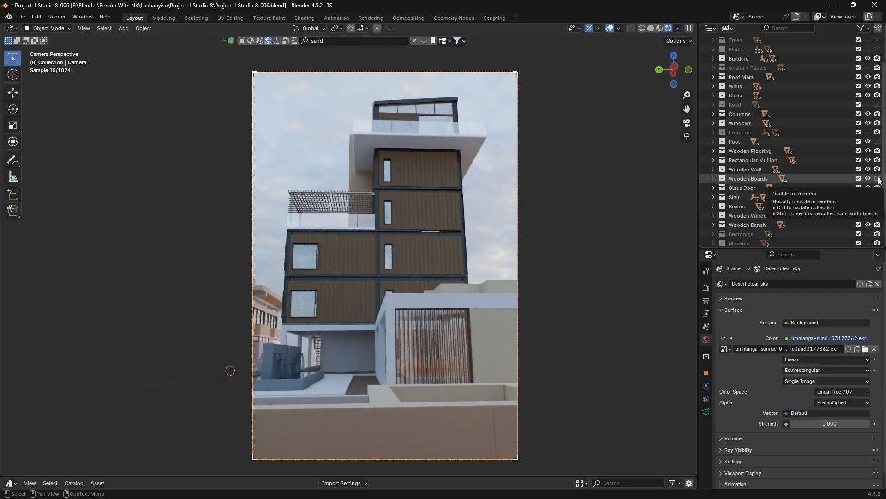
pyautogui.click(876, 179)
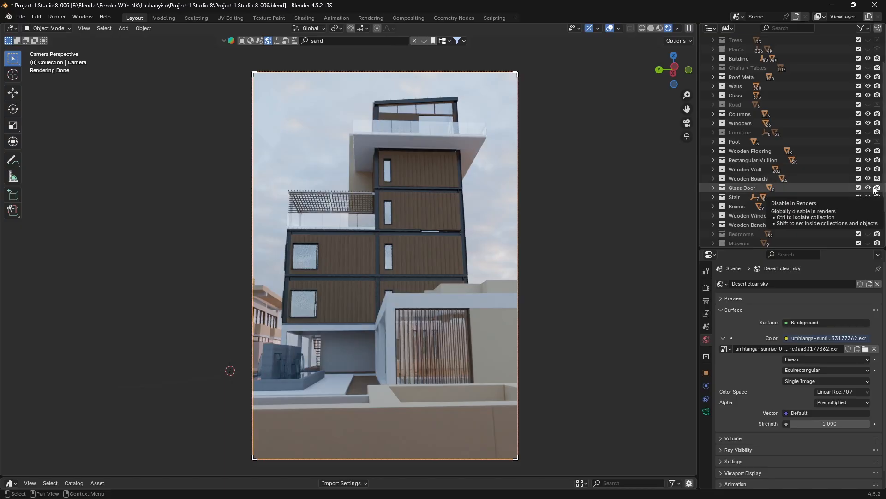
# Show the Louver and Plants collections in the viewport one after the other, hiding each of them again.
pyautogui.scroll(-2, 873, 187)
pyautogui.scroll(-1, 870, 196)
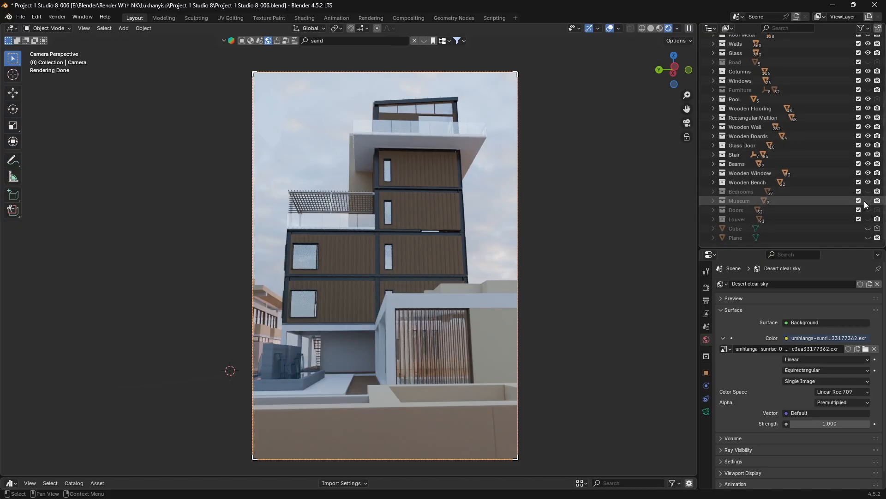
pyautogui.click(867, 220)
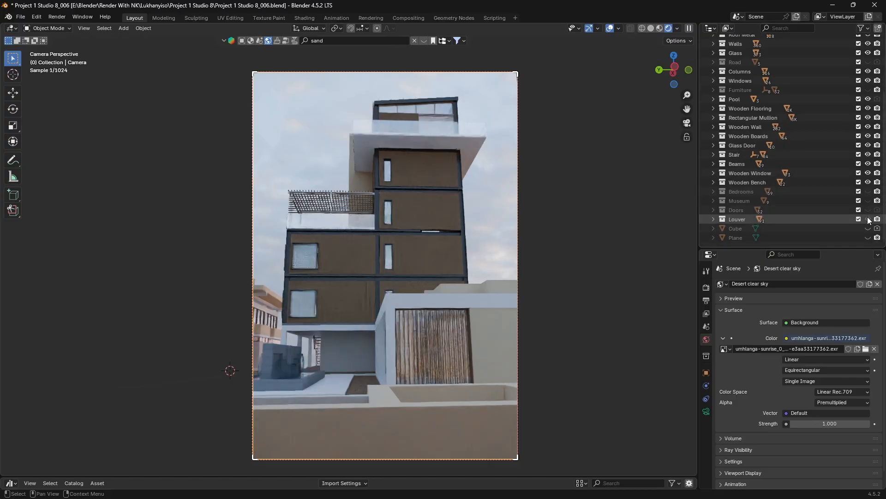
pyautogui.click(867, 220)
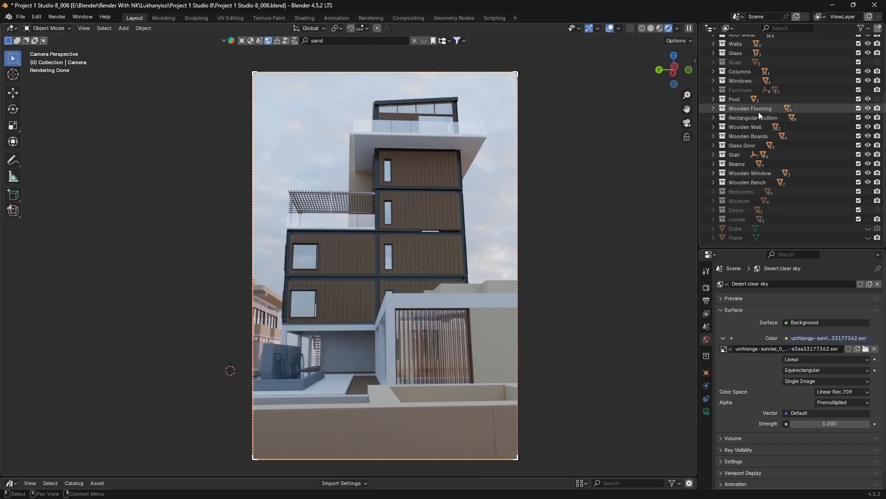
pyautogui.scroll(5, 850, 201)
pyautogui.click(868, 87)
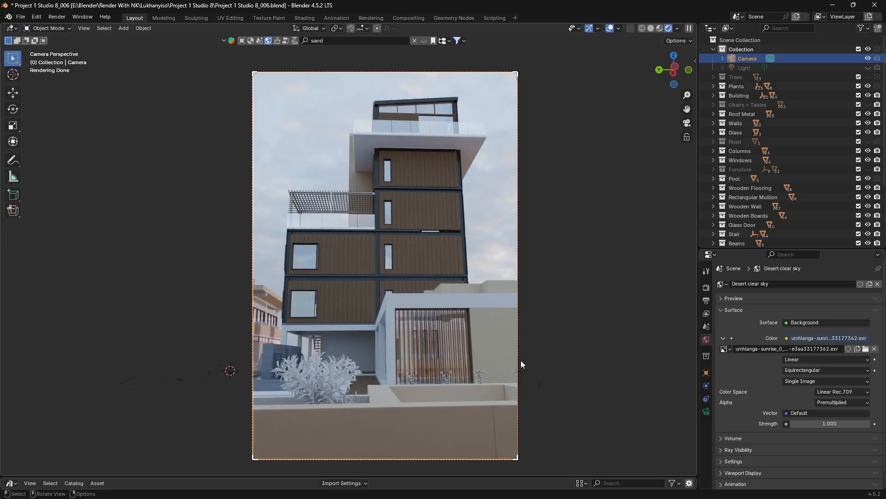
pyautogui.click(868, 86)
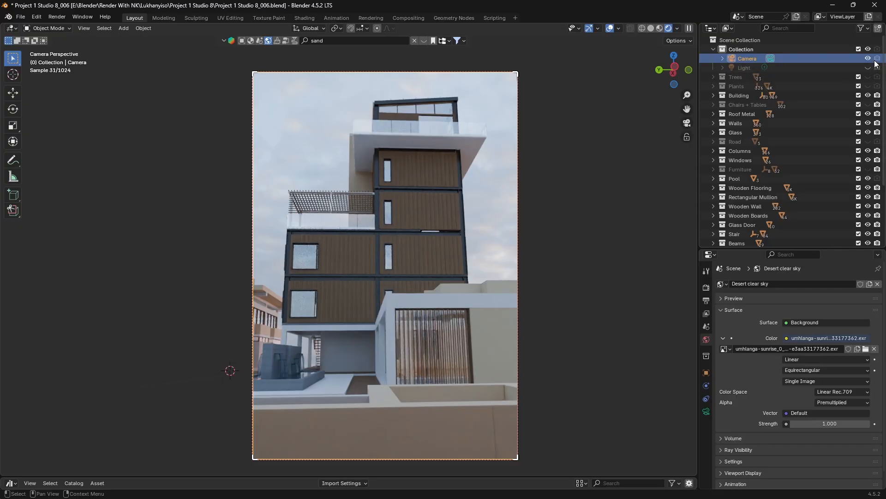
# Disable the Trees and Furniture collections in renders.
pyautogui.click(874, 77)
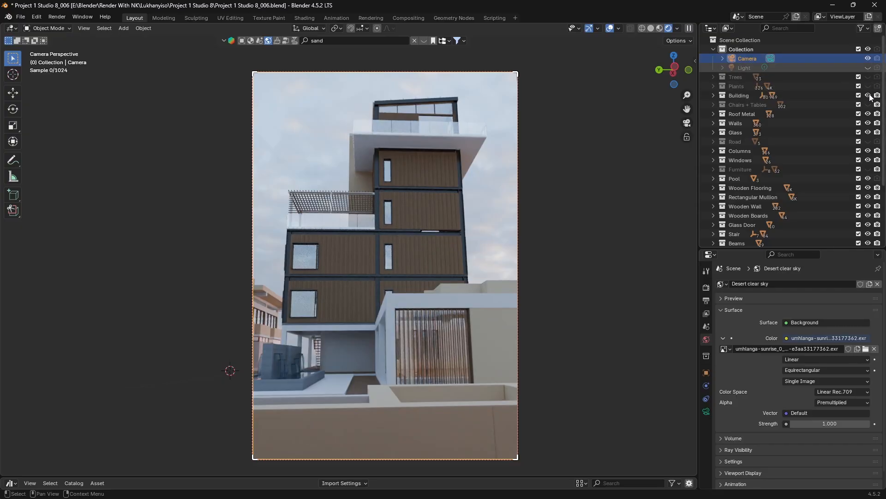
pyautogui.click(877, 169)
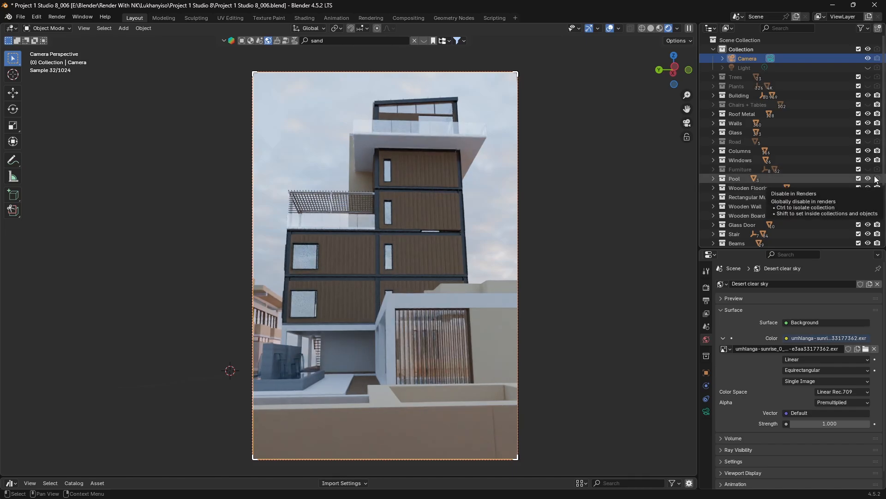
pyautogui.click(877, 197)
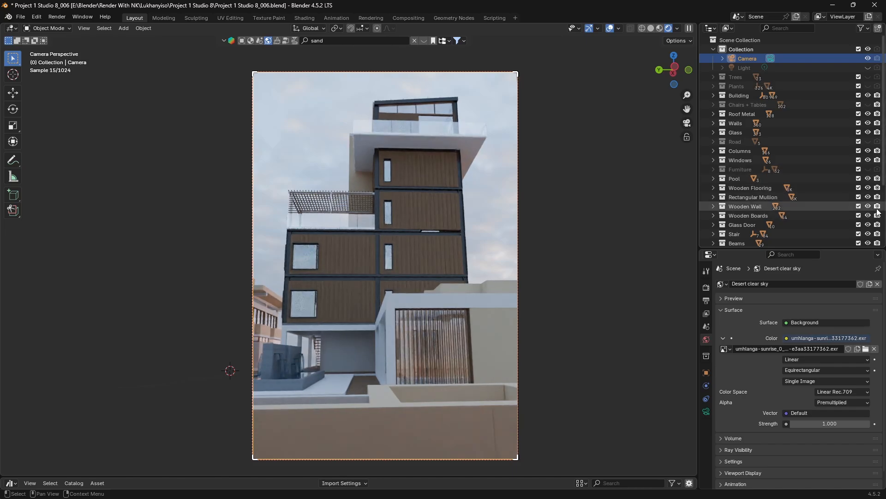
# Disable the Bedrooms, Museum and Louver collections and the Plane object in renders.
pyautogui.scroll(-5, 882, 201)
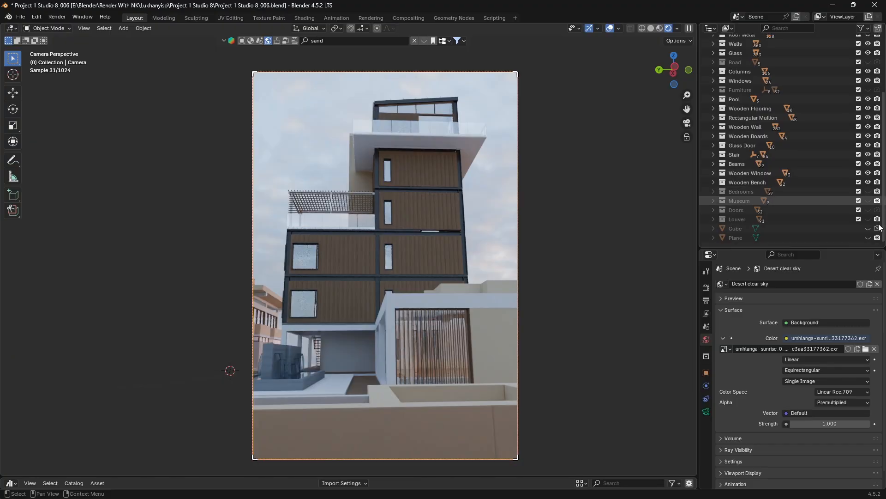
pyautogui.click(878, 191)
pyautogui.click(877, 200)
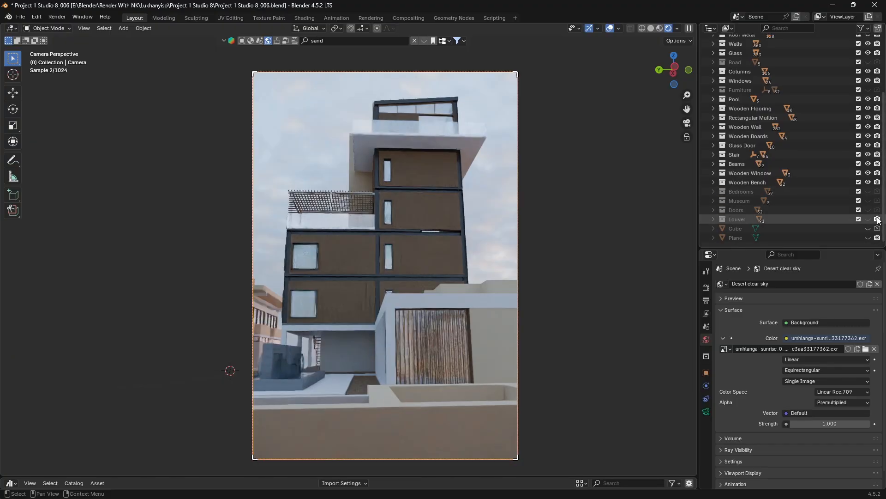
pyautogui.click(878, 219)
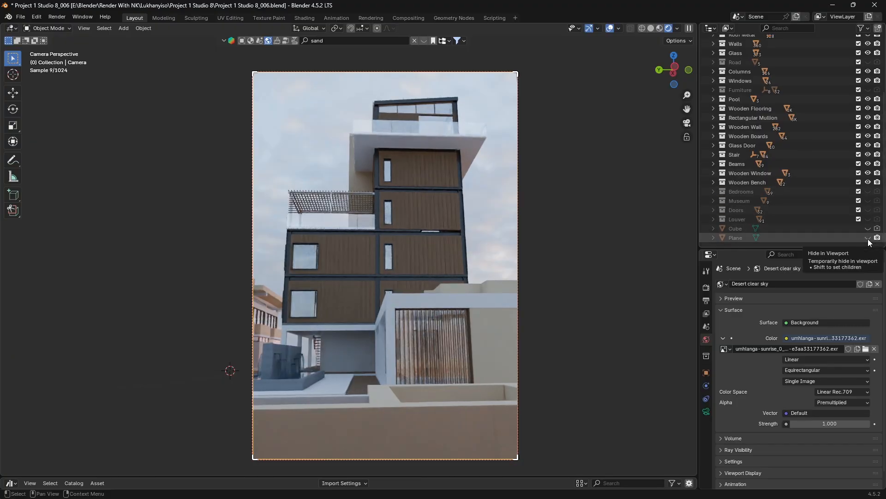
pyautogui.click(877, 238)
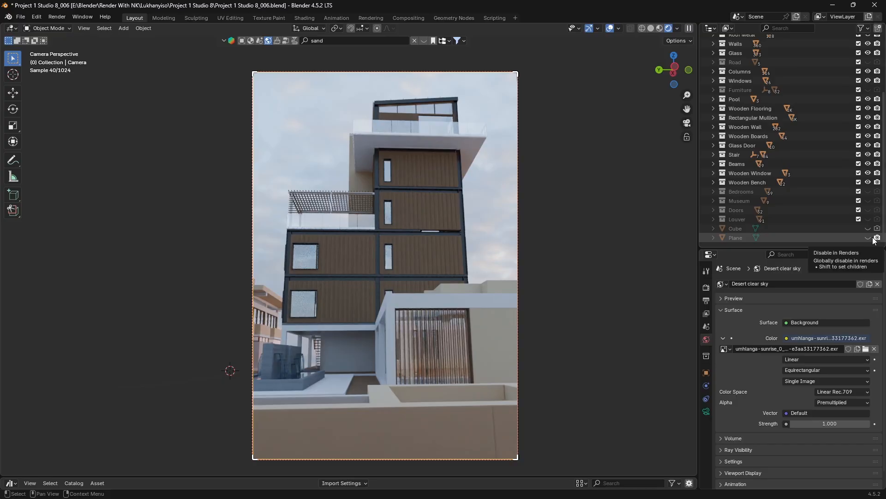
pyautogui.scroll(5, 876, 215)
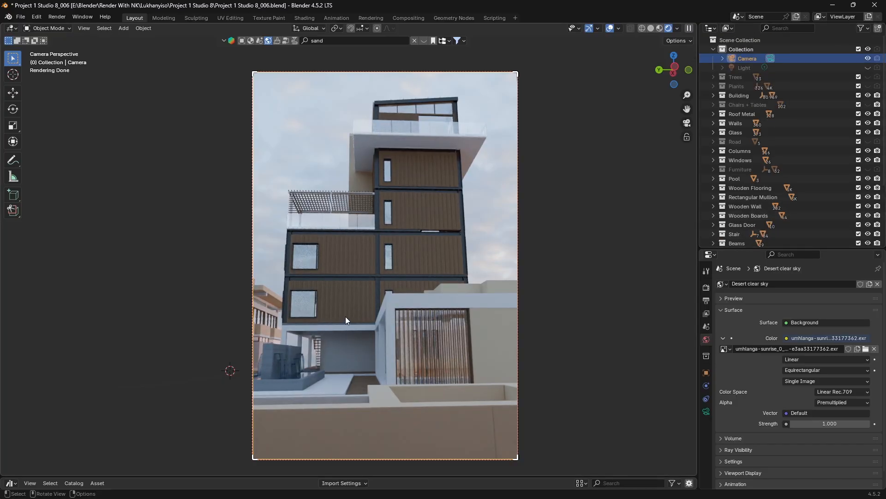
# Render the camera view and examine the image closely in a maximized render window before returning to the scene.
pyautogui.press('F12')
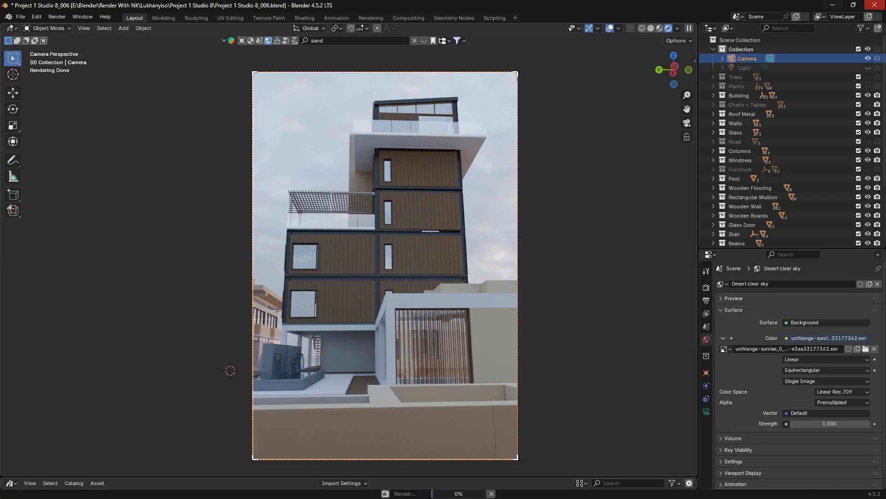
pyautogui.press('super+Up')
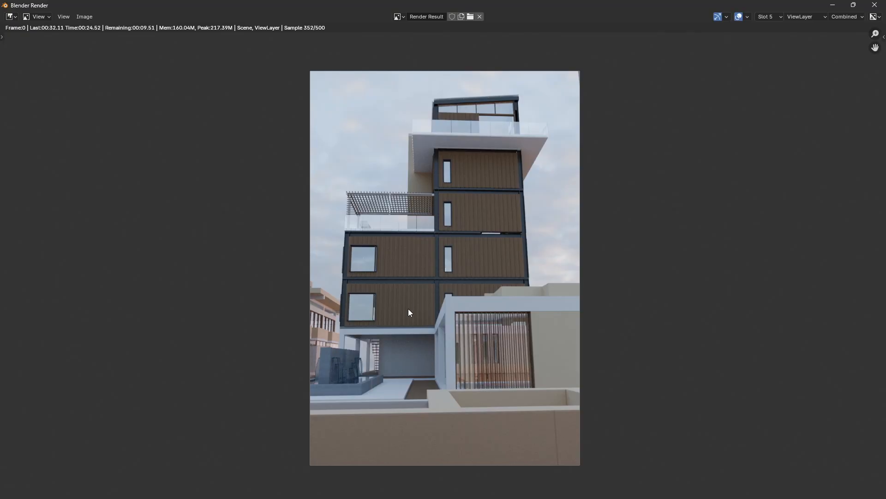
pyautogui.scroll(1, 409, 312)
pyautogui.scroll(-1, 409, 311)
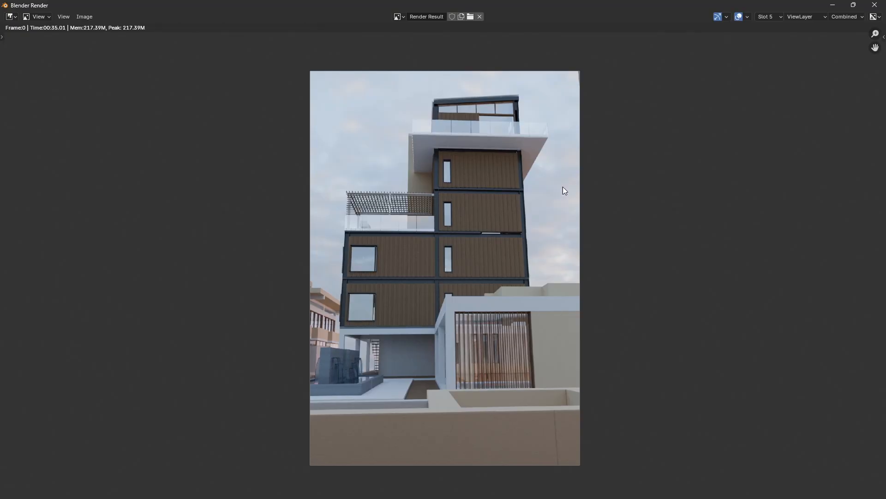
pyautogui.scroll(2, 460, 313)
pyautogui.scroll(-2, 464, 303)
pyautogui.scroll(1, 467, 302)
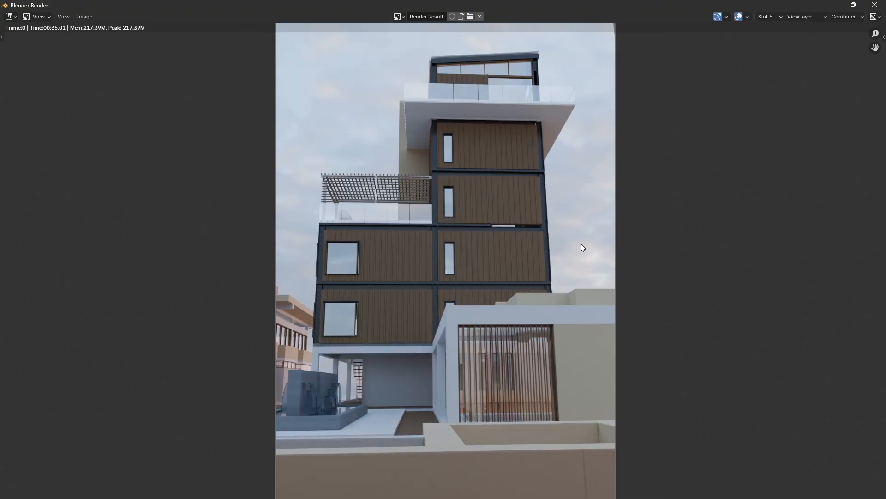
pyautogui.hotkey('alt', 'Tab')
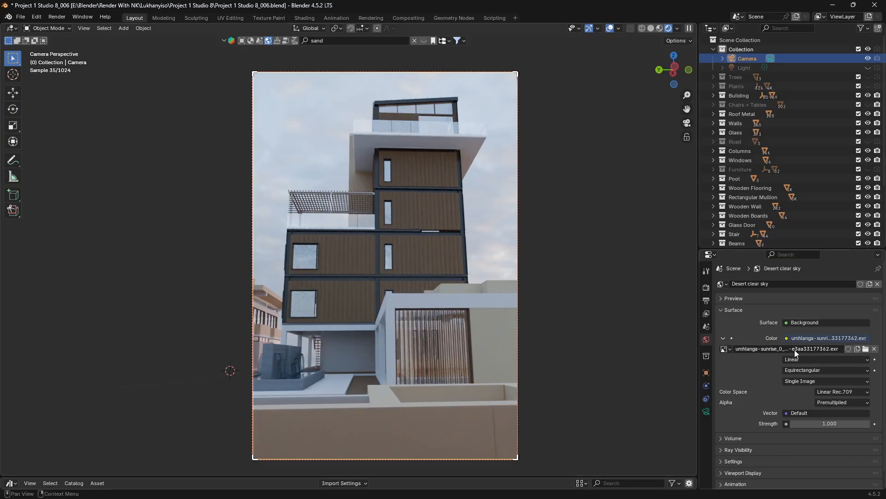
# Reopen the HDR asset bar and look through the previews of the sand search results.
pyautogui.click(425, 41)
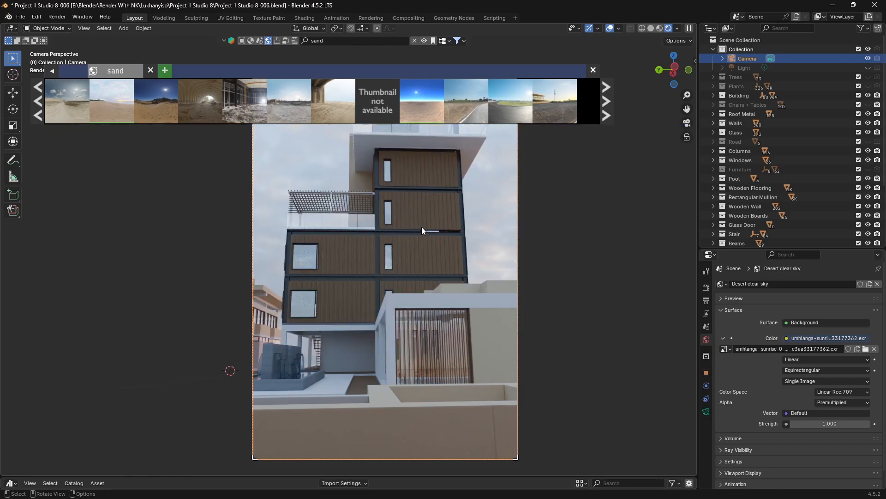
pyautogui.moveTo(52, 102)
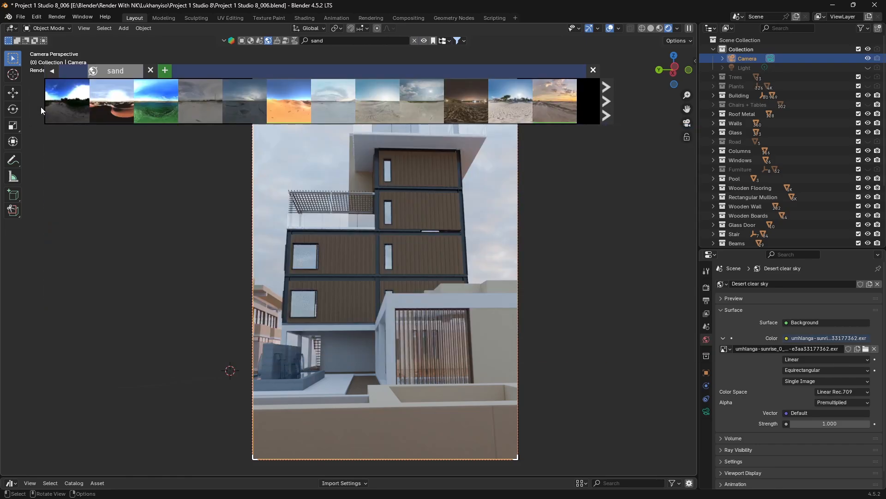
pyautogui.moveTo(65, 108)
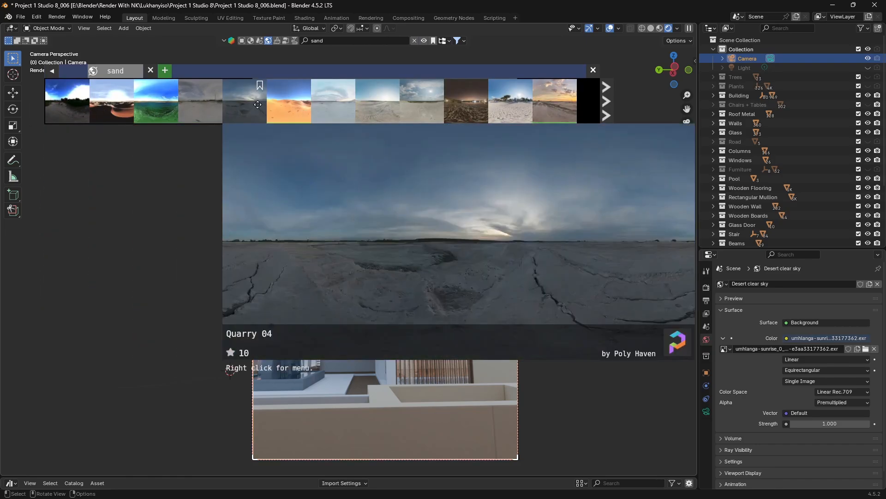
pyautogui.moveTo(506, 108)
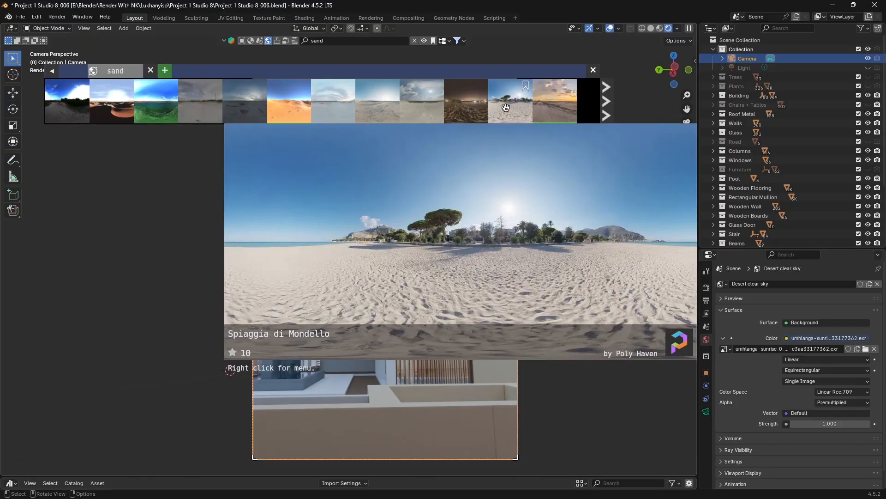
pyautogui.click(605, 102)
pyautogui.moveTo(427, 104)
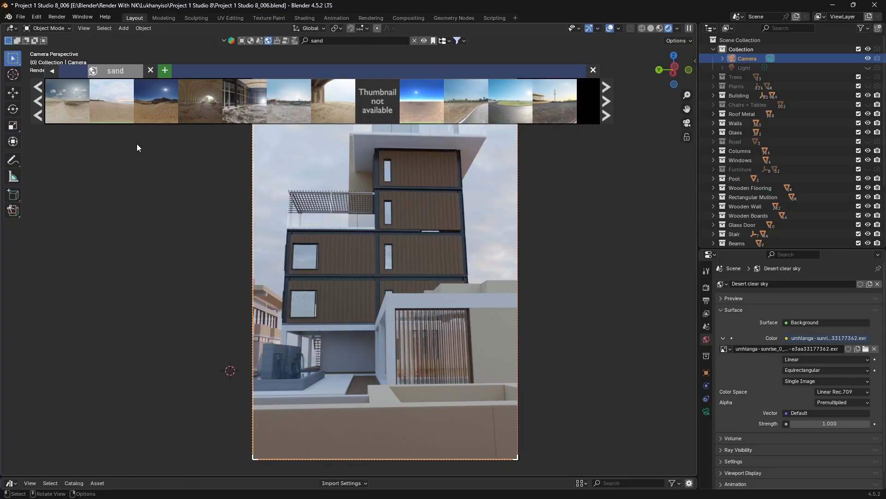
# Download the Umhlanga Sunrise HDR at Original resolution and apply it as the scene's world.
pyautogui.moveTo(113, 109)
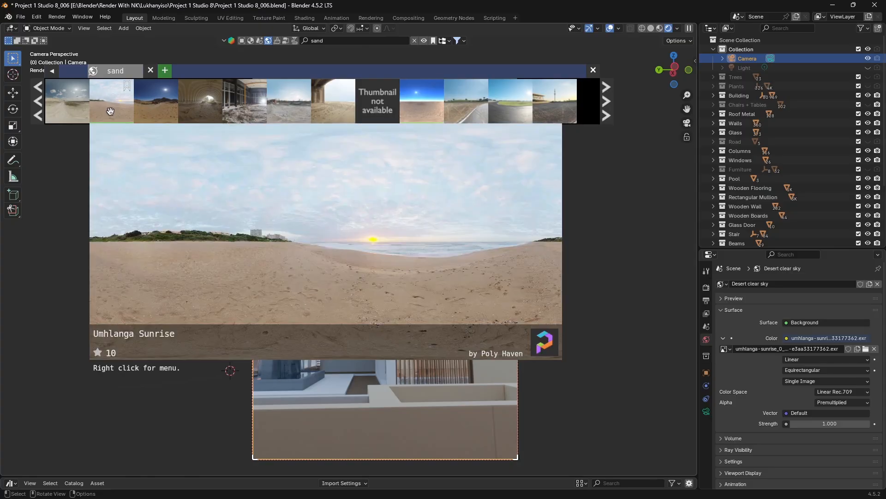
pyautogui.click(111, 111)
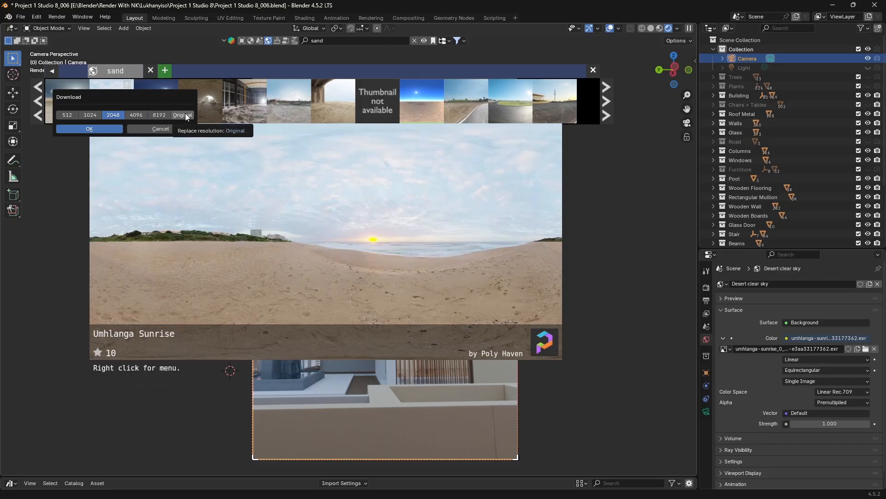
pyautogui.click(139, 115)
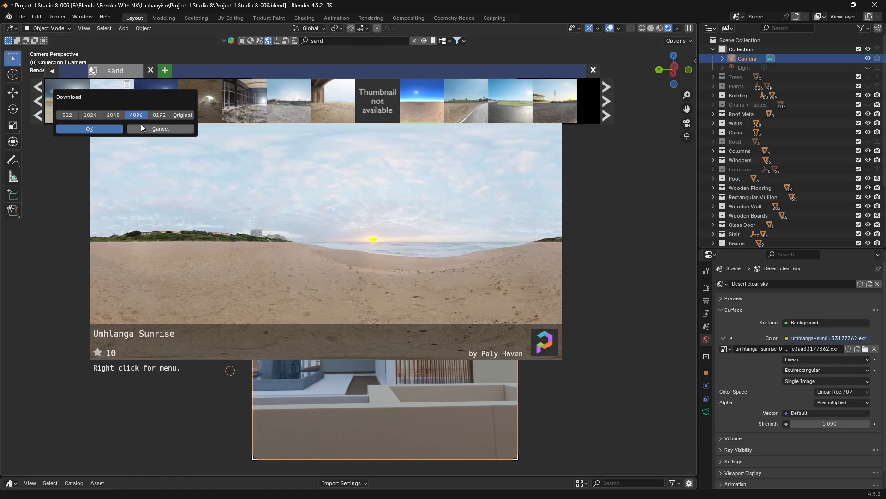
pyautogui.click(180, 115)
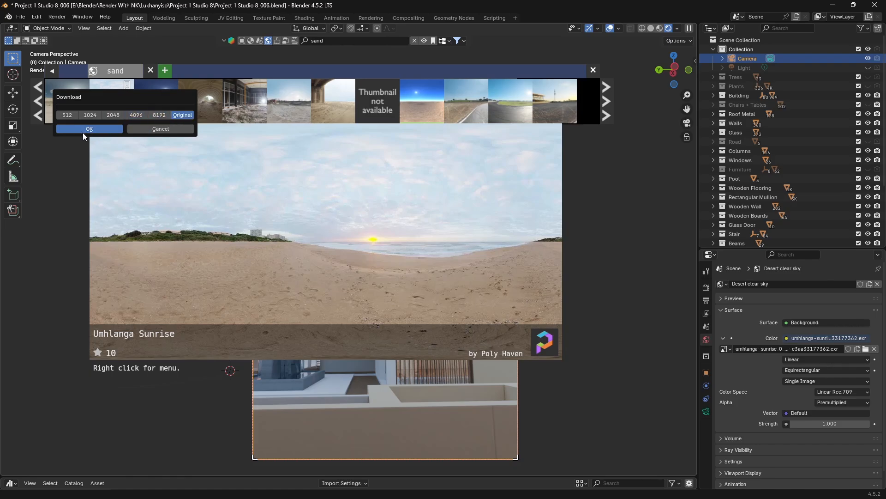
pyautogui.click(84, 131)
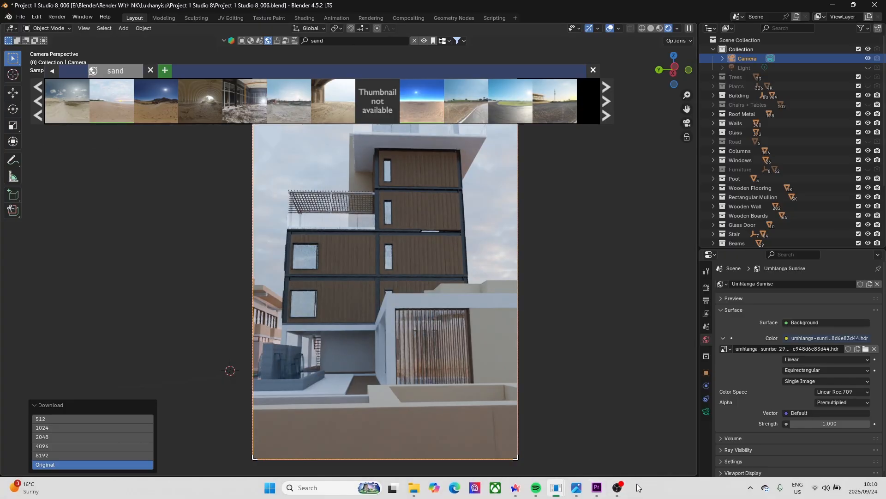
pyautogui.click(620, 491)
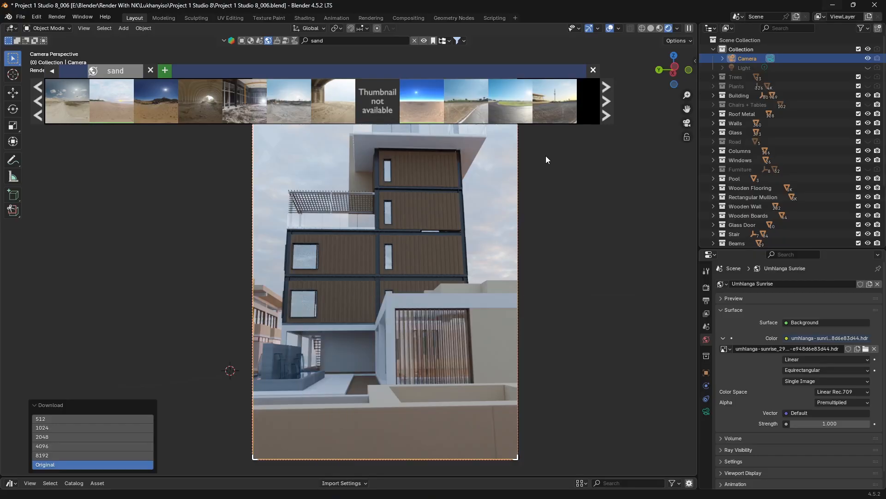
pyautogui.click(833, 5)
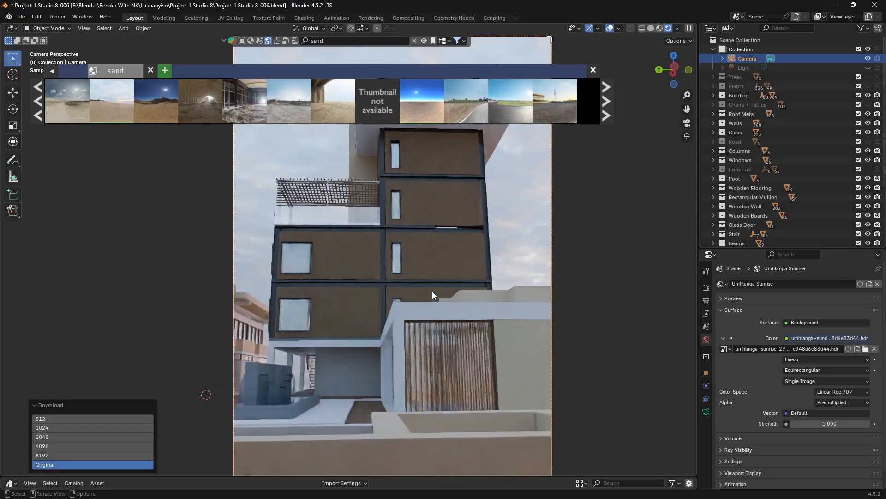
# Examine the whole model against the HDR surroundings with the asset bar closed, and return to the camera view.
pyautogui.moveTo(505, 302); pyautogui.dragTo(416, 318, button='middle')
pyautogui.scroll(-8, 417, 318)
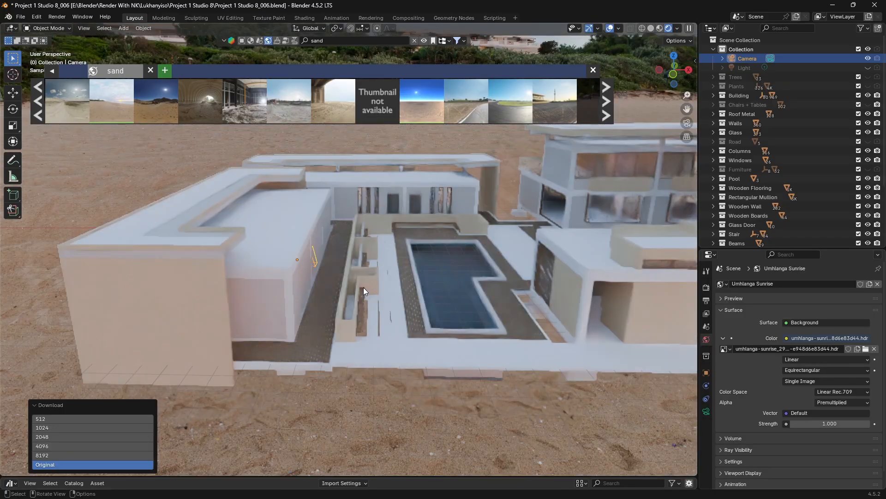
pyautogui.moveTo(364, 288); pyautogui.dragTo(392, 265, button='middle')
pyautogui.moveTo(239, 175); pyautogui.dragTo(298, 365, button='middle')
pyautogui.click(594, 70)
pyautogui.moveTo(322, 296)
pyautogui.keyDown('ctrl'); pyautogui.mouseDown(button='middle')
pyautogui.moveTo(294, 317)
pyautogui.moveTo(320, 313)
pyautogui.moveTo(279, 331)
pyautogui.moveTo(315, 328)
pyautogui.moveTo(333, 301)
pyautogui.mouseUp(button='middle'); pyautogui.keyUp('ctrl')
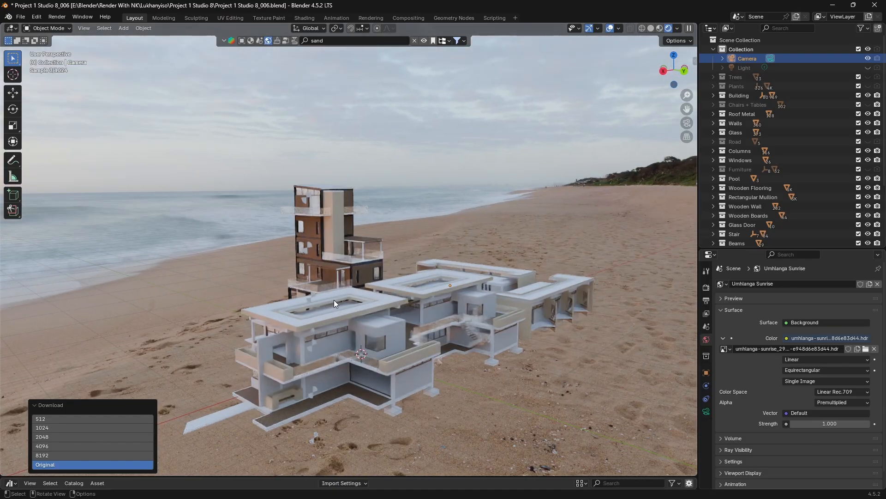
pyautogui.press('KP_0')
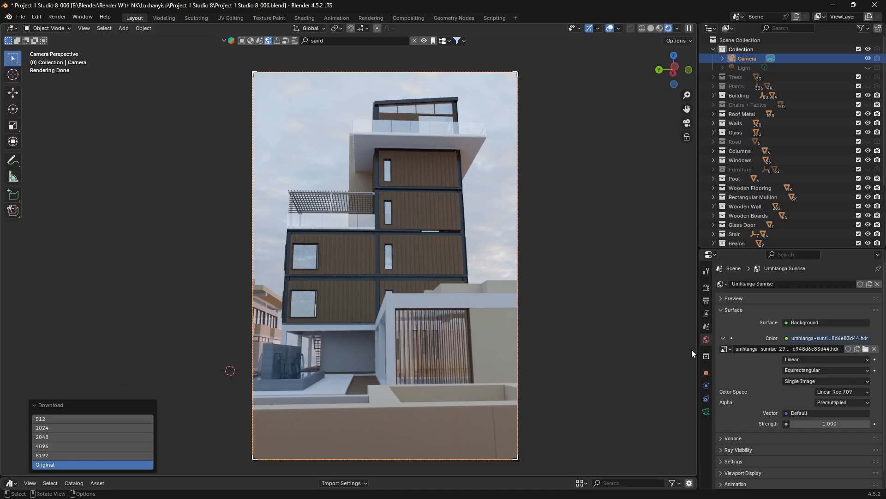
# Open the list of available images for the world's environment texture.
pyautogui.click(725, 349)
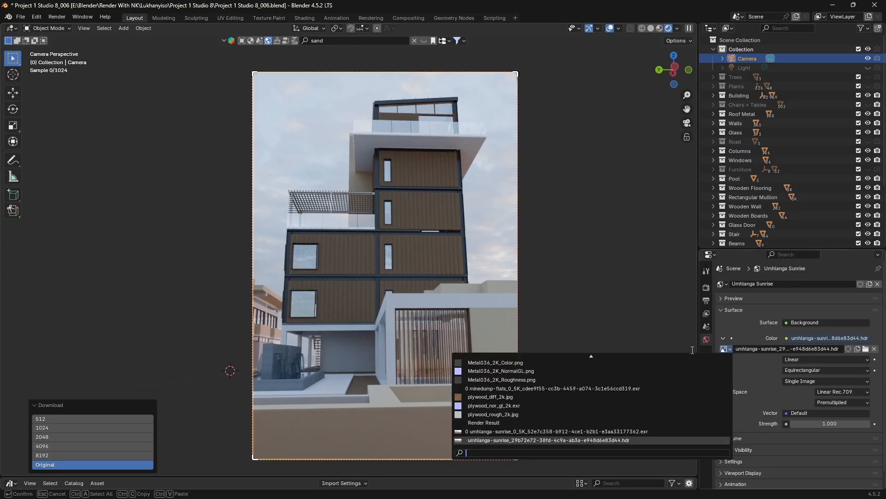